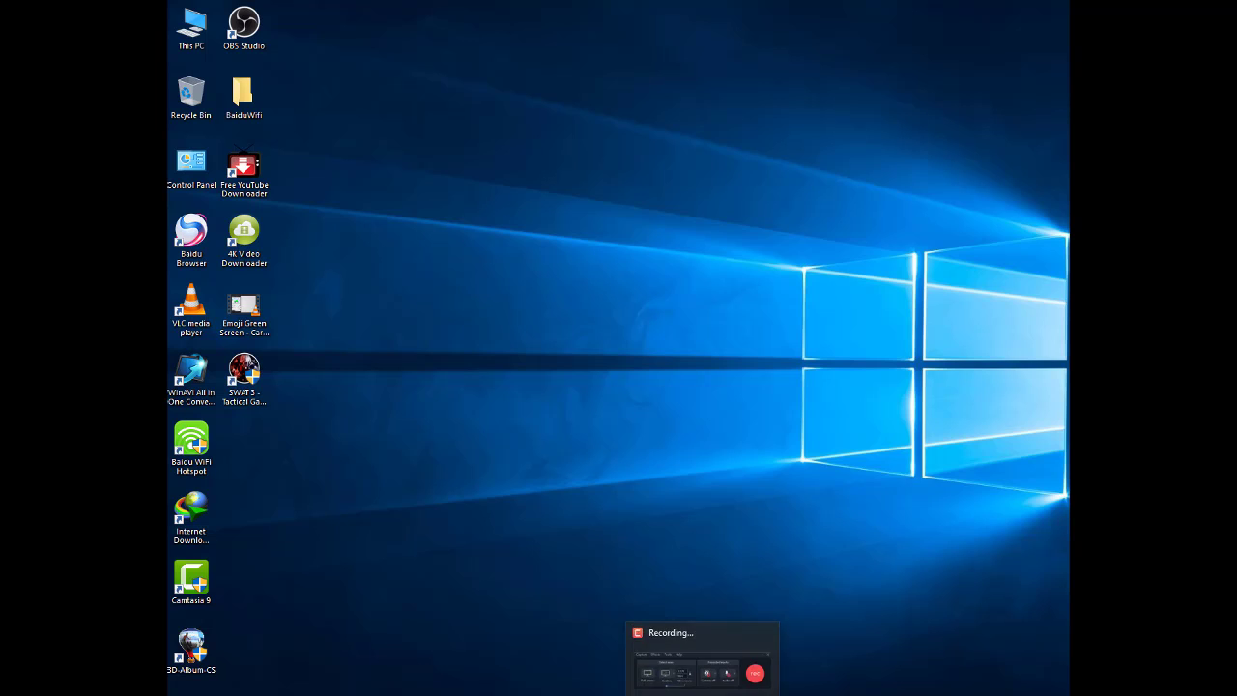
Step: Import the Emoji Green Screen - Cartoon FREE DOWNLOAD video from the Desktop and place it at the start of Track 1
{"action": "left_click", "coordinate": [495, 694]}
{"action": "left_click", "coordinate": [387, 287]}
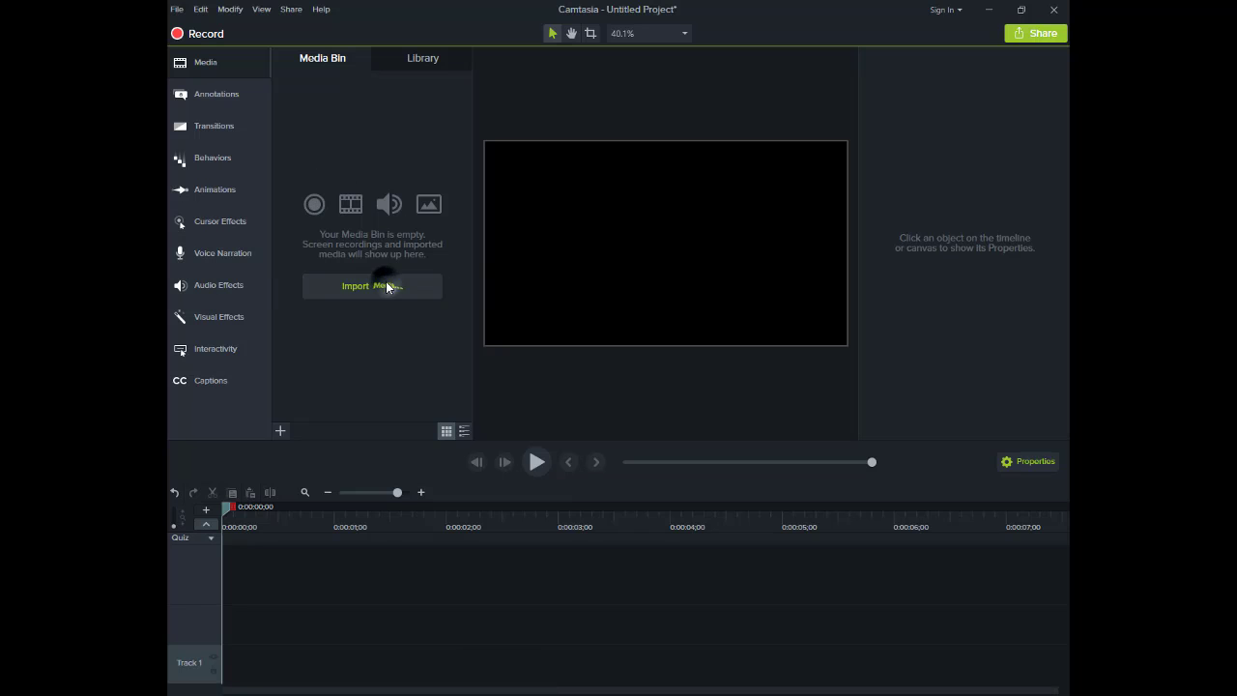
{"action": "left_click", "coordinate": [229, 162]}
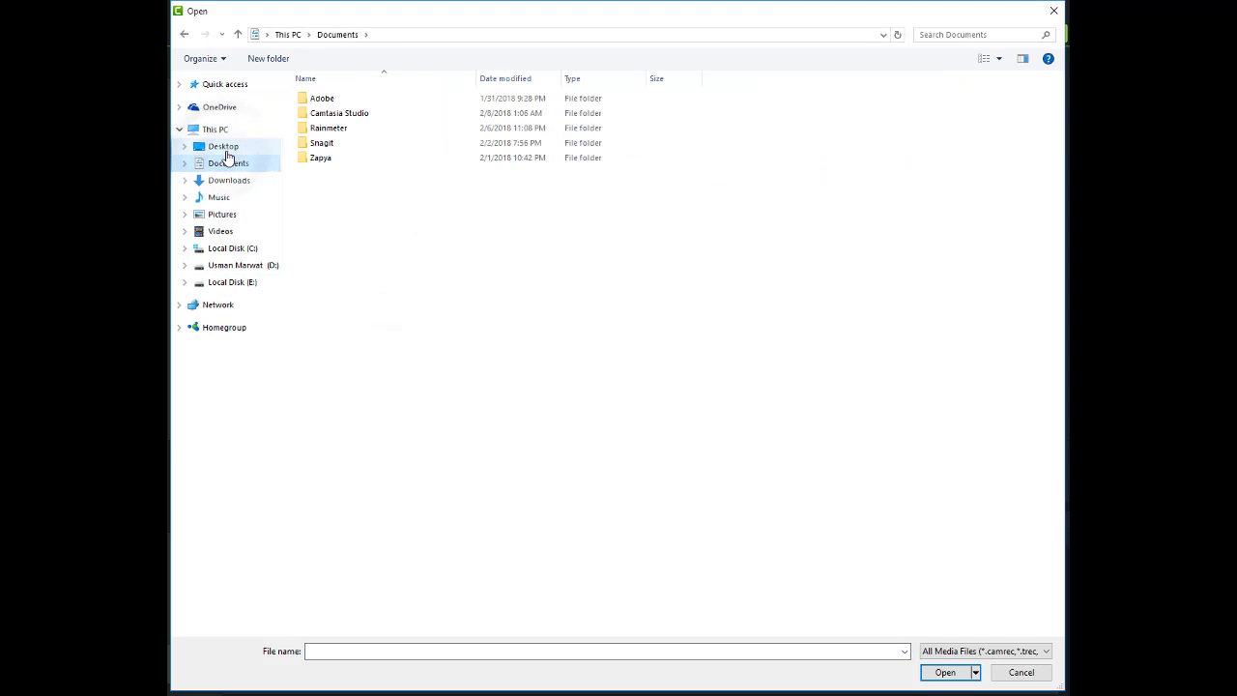
{"action": "left_click", "coordinate": [225, 148]}
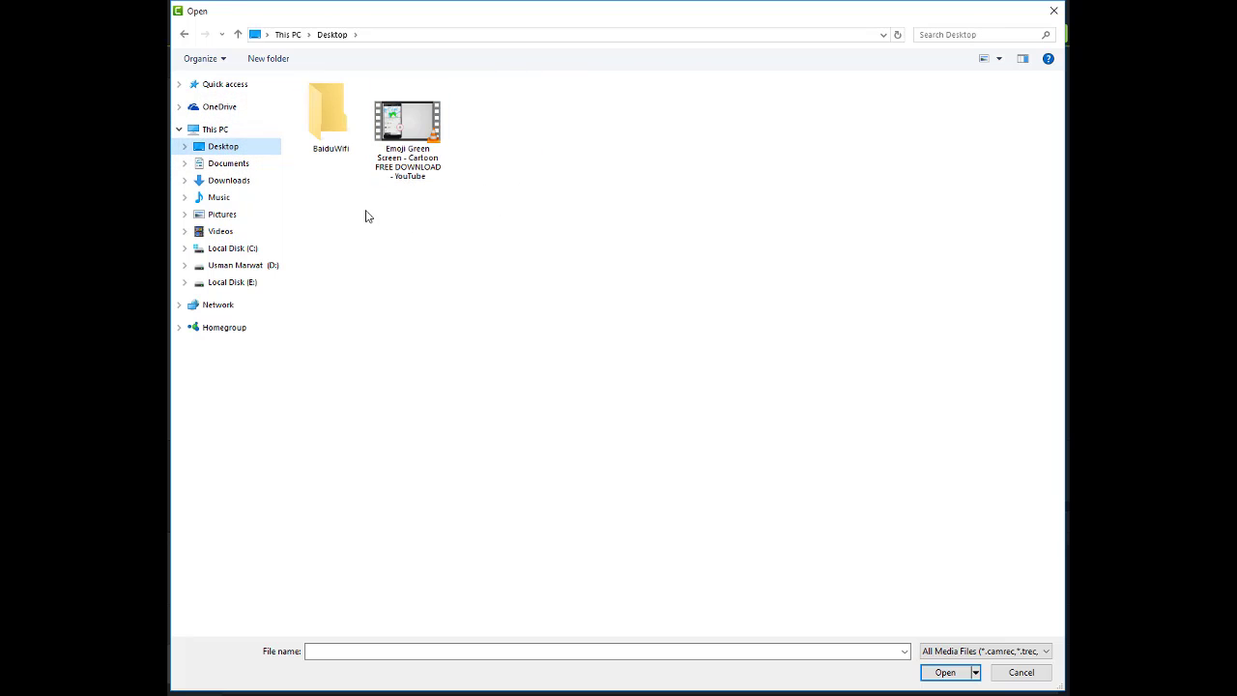
{"action": "left_click", "coordinate": [392, 178]}
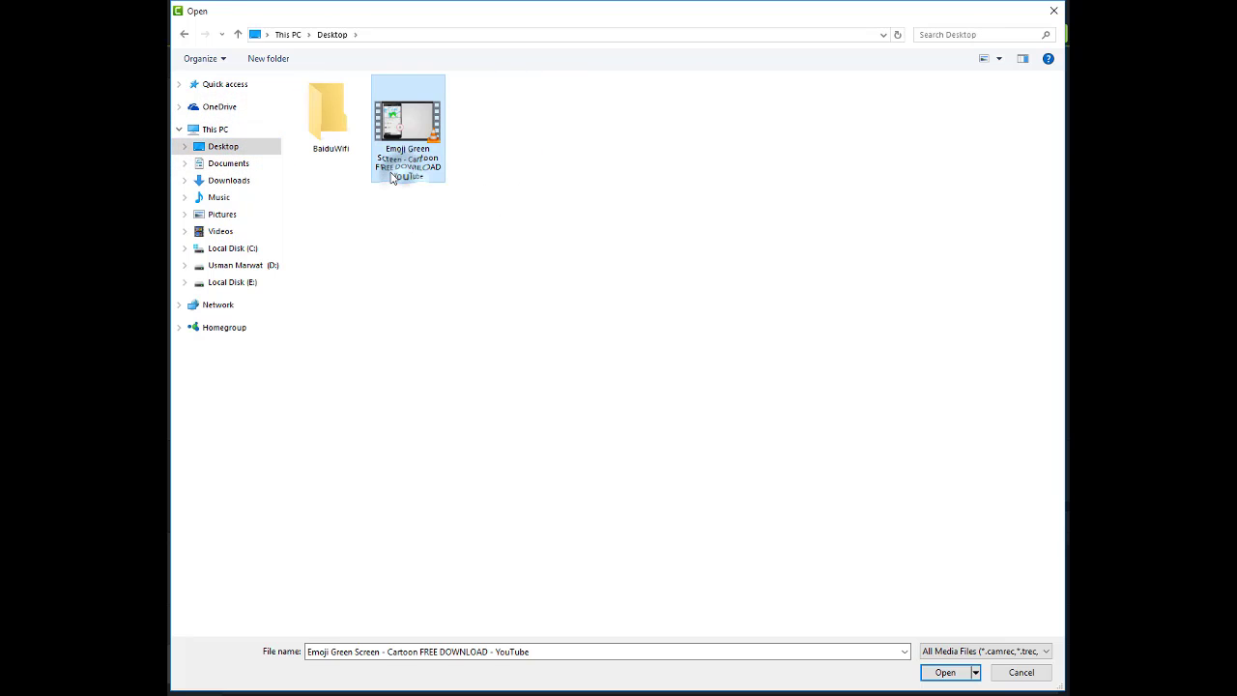
{"action": "left_click", "coordinate": [936, 677]}
{"action": "left_click_drag", "start_coordinate": [324, 107], "coordinate": [226, 668]}
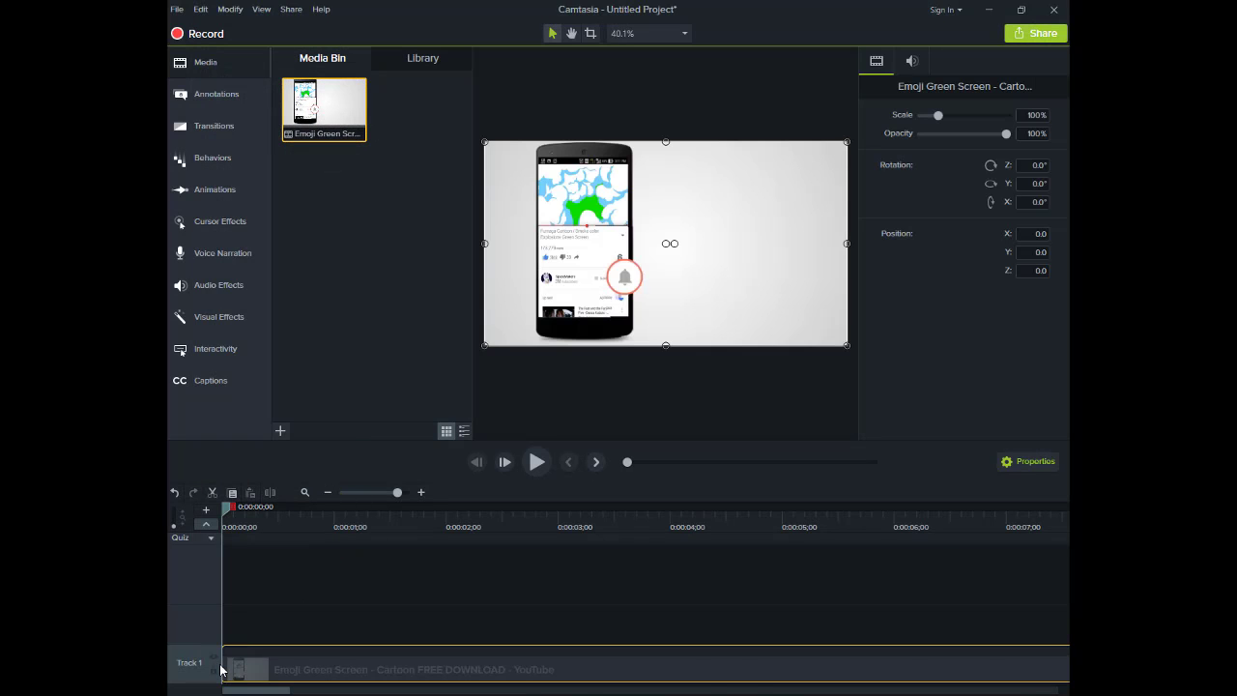
Step: Scrub forward through the emoji clip, from the intro to the reaction-bar section around 0:01:16, to examine its green-screen scenes
{"action": "left_click_drag", "start_coordinate": [391, 512], "coordinate": [859, 508]}
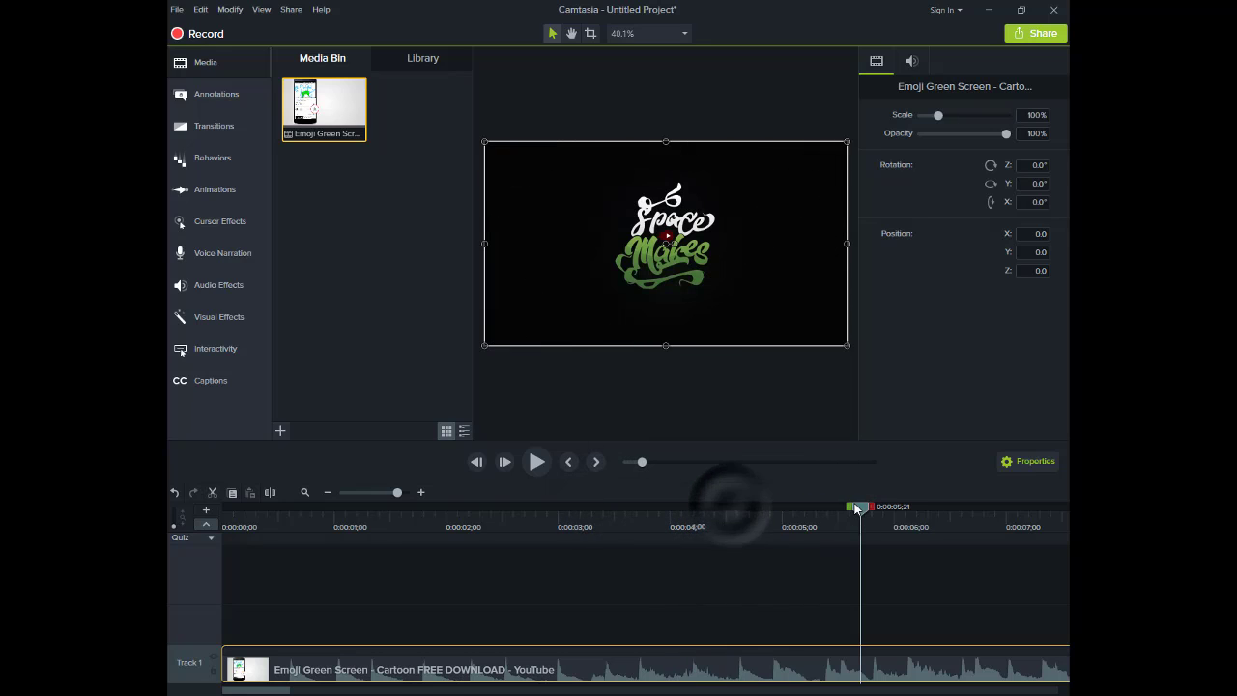
{"action": "left_click", "coordinate": [950, 505]}
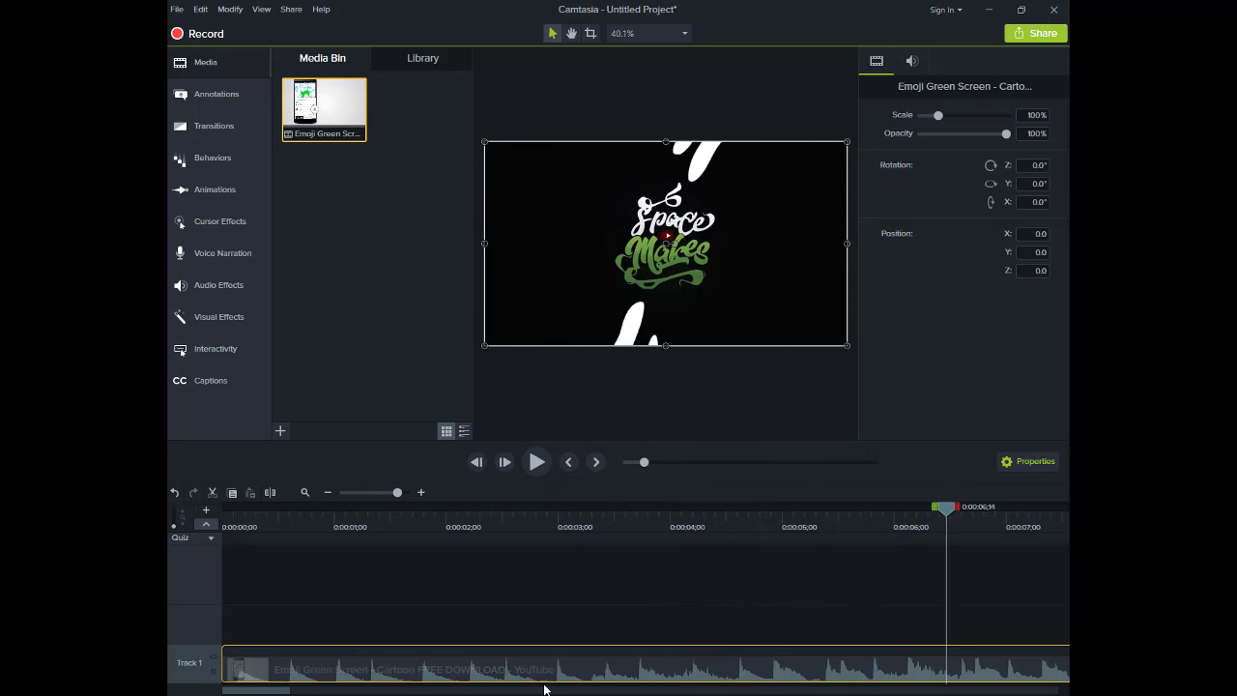
{"action": "scroll", "coordinate": [552, 686], "scroll_direction": "right", "scroll_amount": 5}
{"action": "scroll", "coordinate": [666, 692], "scroll_direction": "right", "scroll_amount": 10}
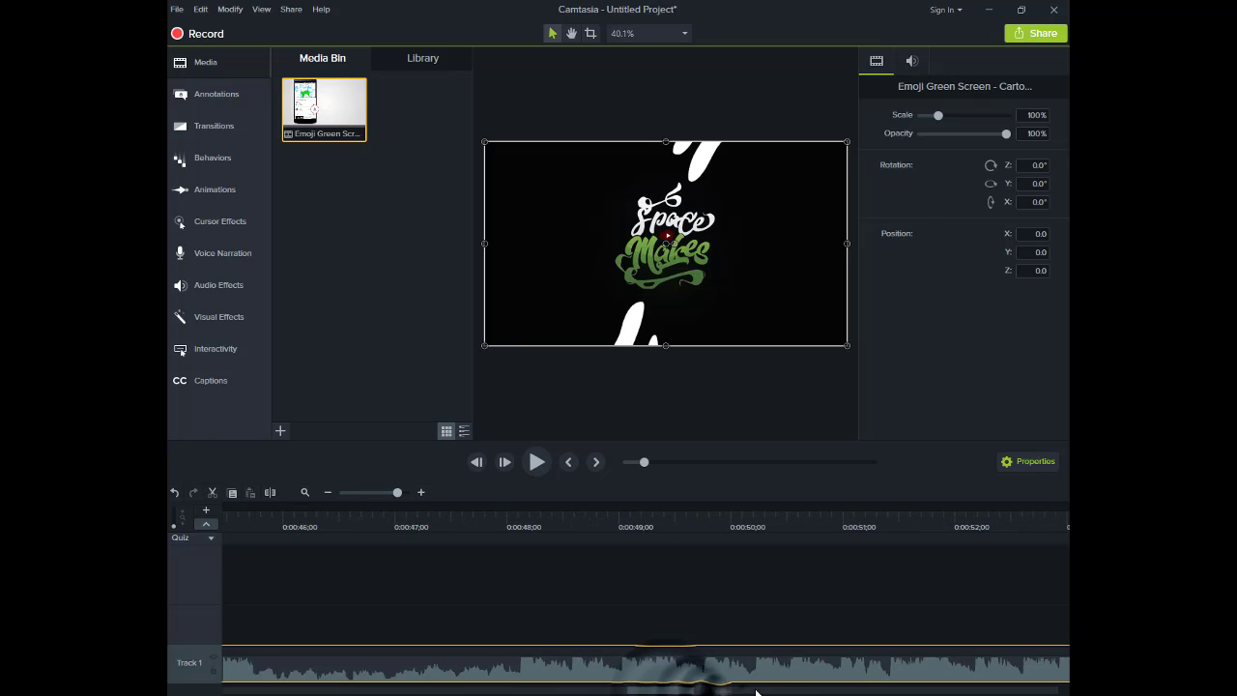
{"action": "scroll", "coordinate": [817, 691], "scroll_direction": "right", "scroll_amount": 5}
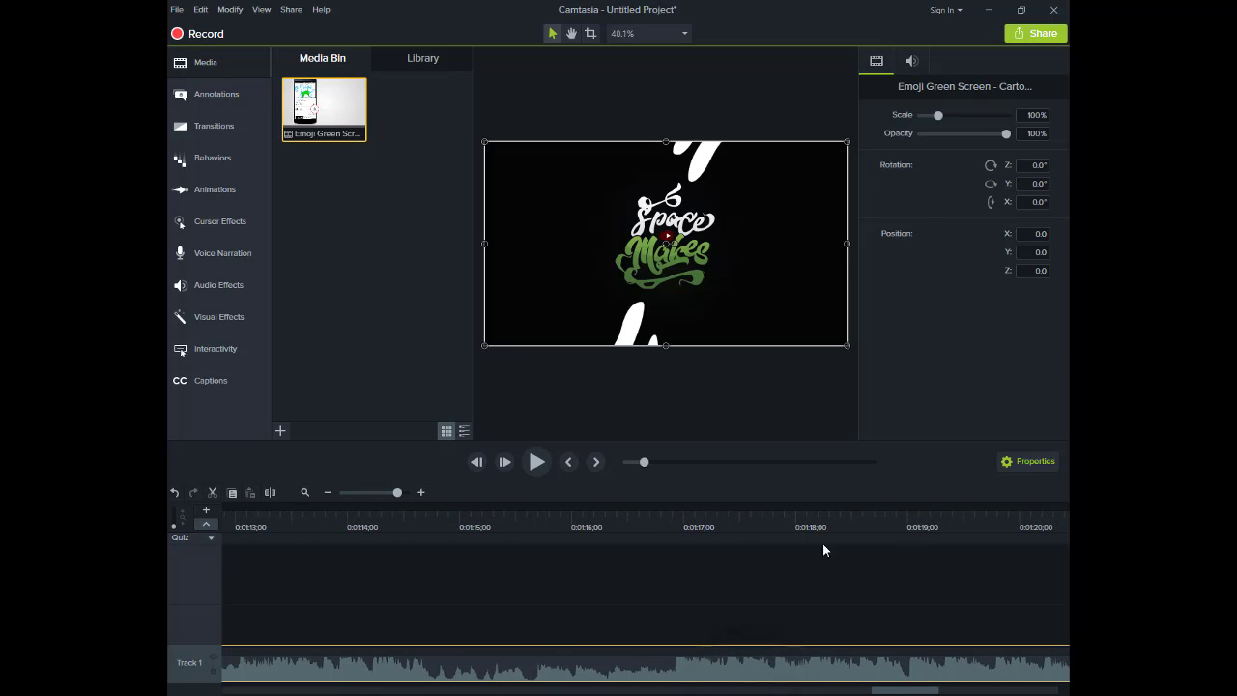
{"action": "left_click", "coordinate": [789, 515]}
{"action": "left_click_drag", "start_coordinate": [789, 516], "coordinate": [603, 520]}
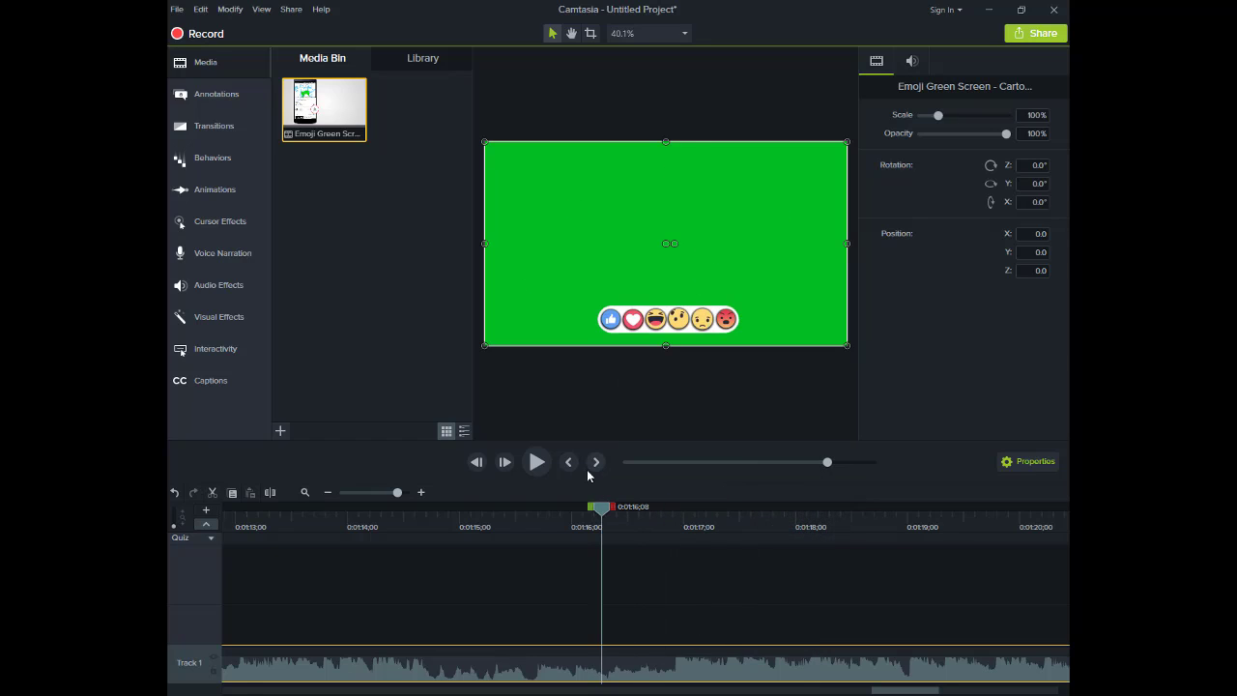
{"action": "left_click_drag", "start_coordinate": [517, 519], "coordinate": [377, 515]}
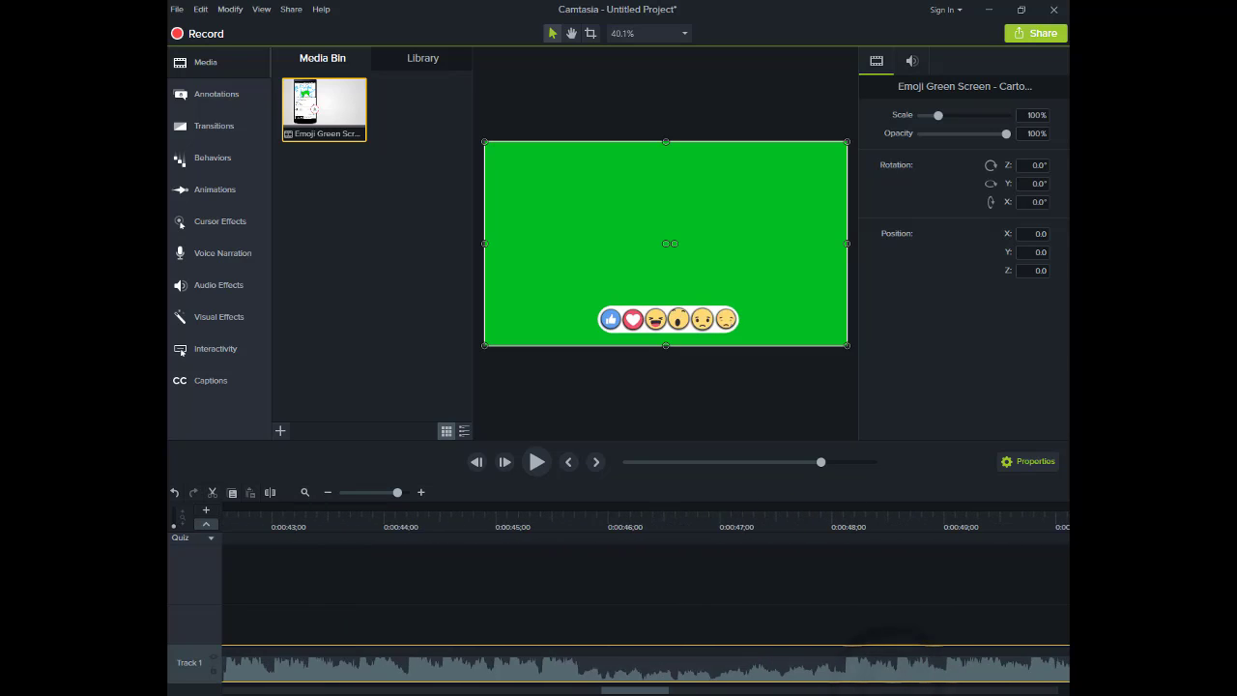
Step: Scrub back through the Facebook-frame section of the emoji clip to its beginning to examine the earlier scenes
{"action": "left_click_drag", "start_coordinate": [868, 692], "coordinate": [528, 693]}
{"action": "left_click", "coordinate": [470, 518]}
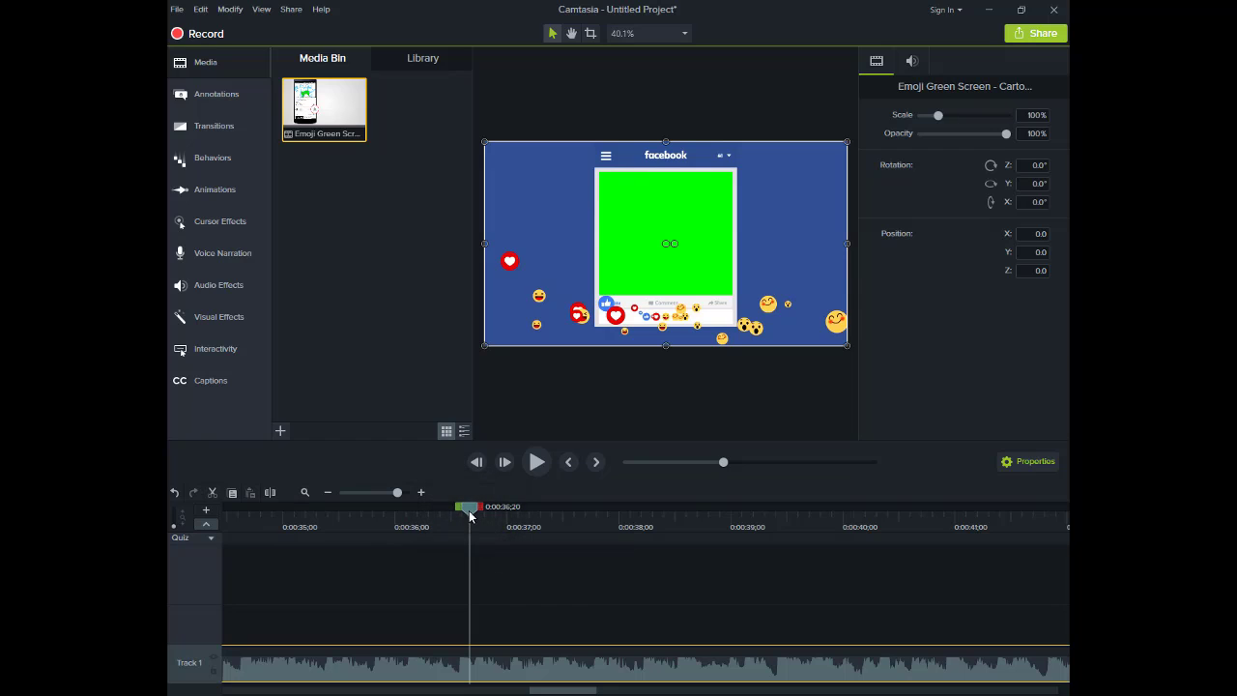
{"action": "left_click", "coordinate": [312, 525]}
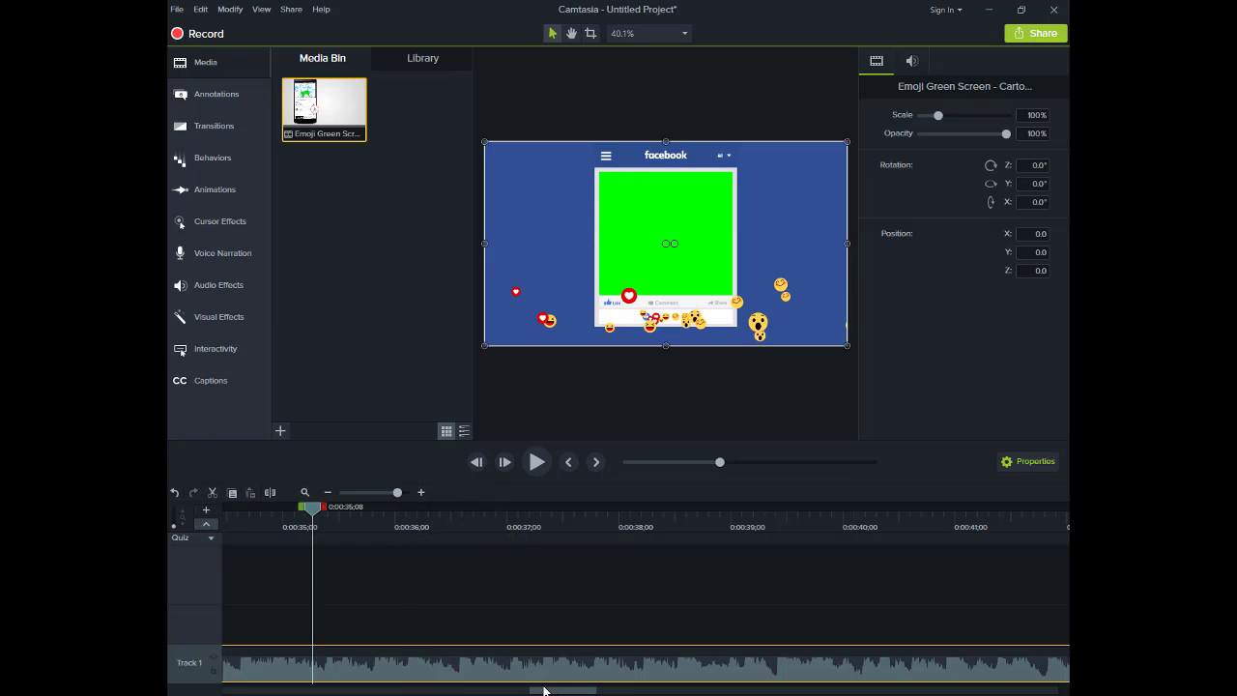
{"action": "left_click_drag", "start_coordinate": [547, 691], "coordinate": [404, 690]}
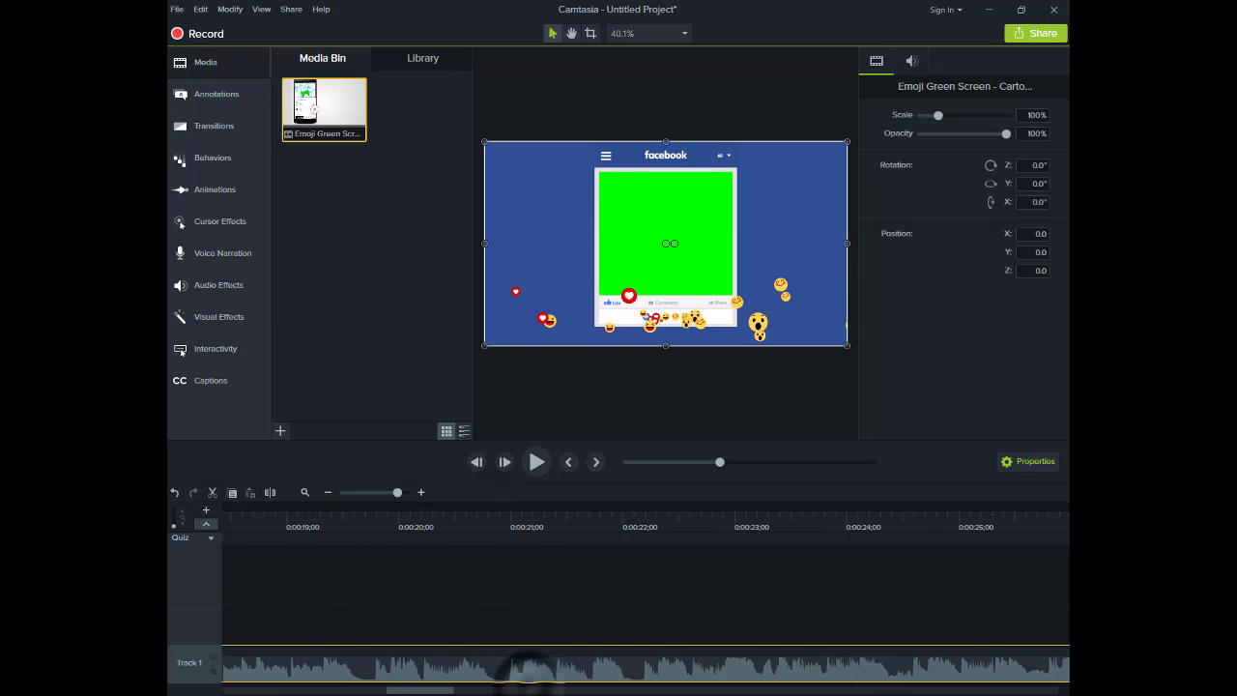
{"action": "left_click", "coordinate": [393, 518]}
{"action": "left_click_drag", "start_coordinate": [315, 519], "coordinate": [202, 532]}
{"action": "left_click", "coordinate": [315, 535]}
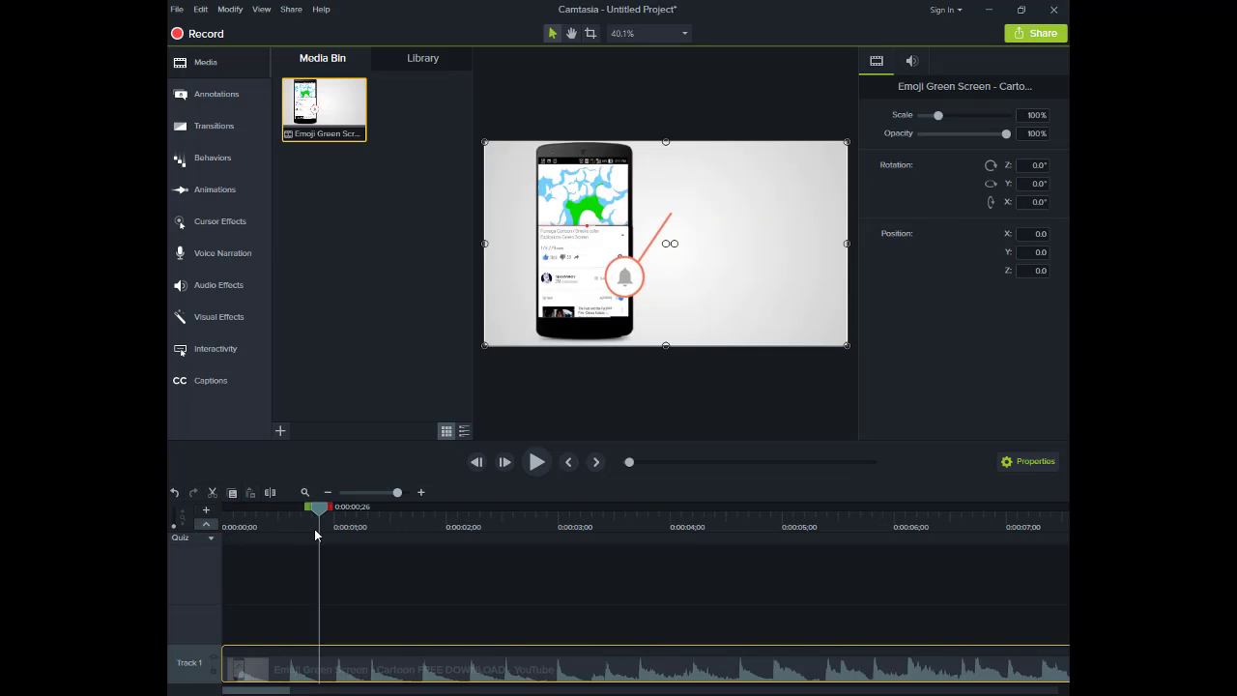
Step: Park the playhead at 0:00:08;04, on the plain green frame after the clip's intro
{"action": "left_click_drag", "start_coordinate": [332, 510], "coordinate": [488, 515]}
{"action": "left_click", "coordinate": [592, 520]}
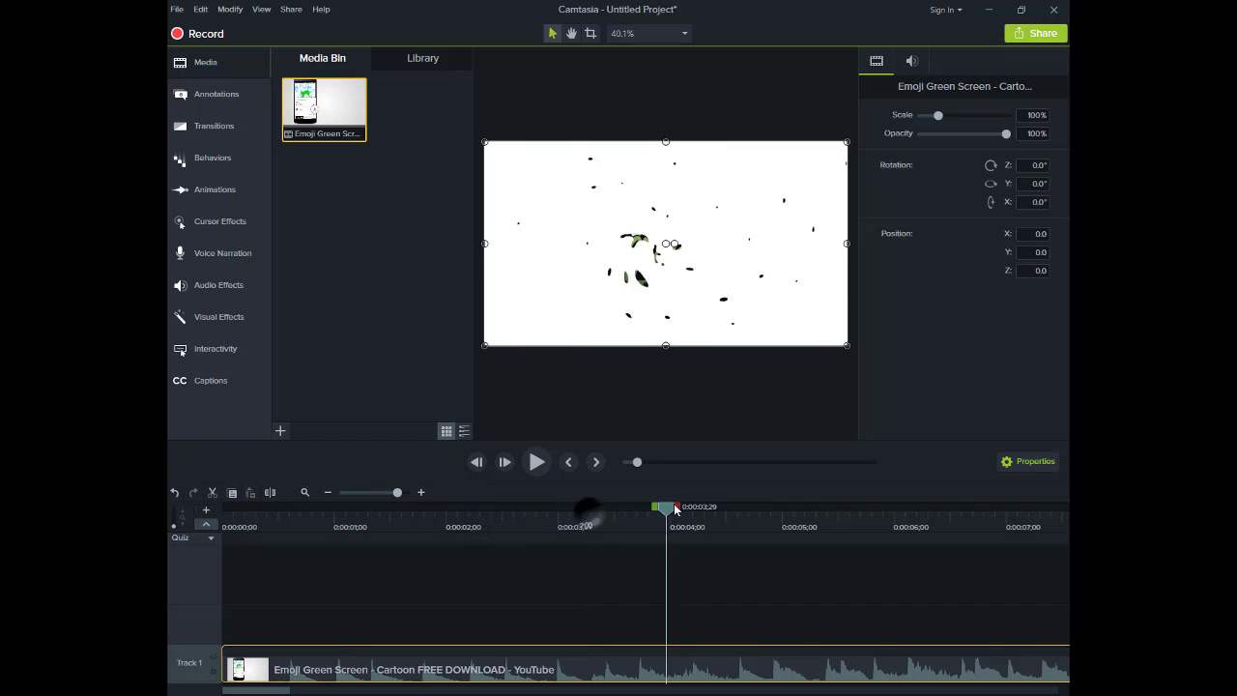
{"action": "left_click_drag", "start_coordinate": [674, 510], "coordinate": [684, 513]}
{"action": "left_click_drag", "start_coordinate": [844, 516], "coordinate": [1055, 519]}
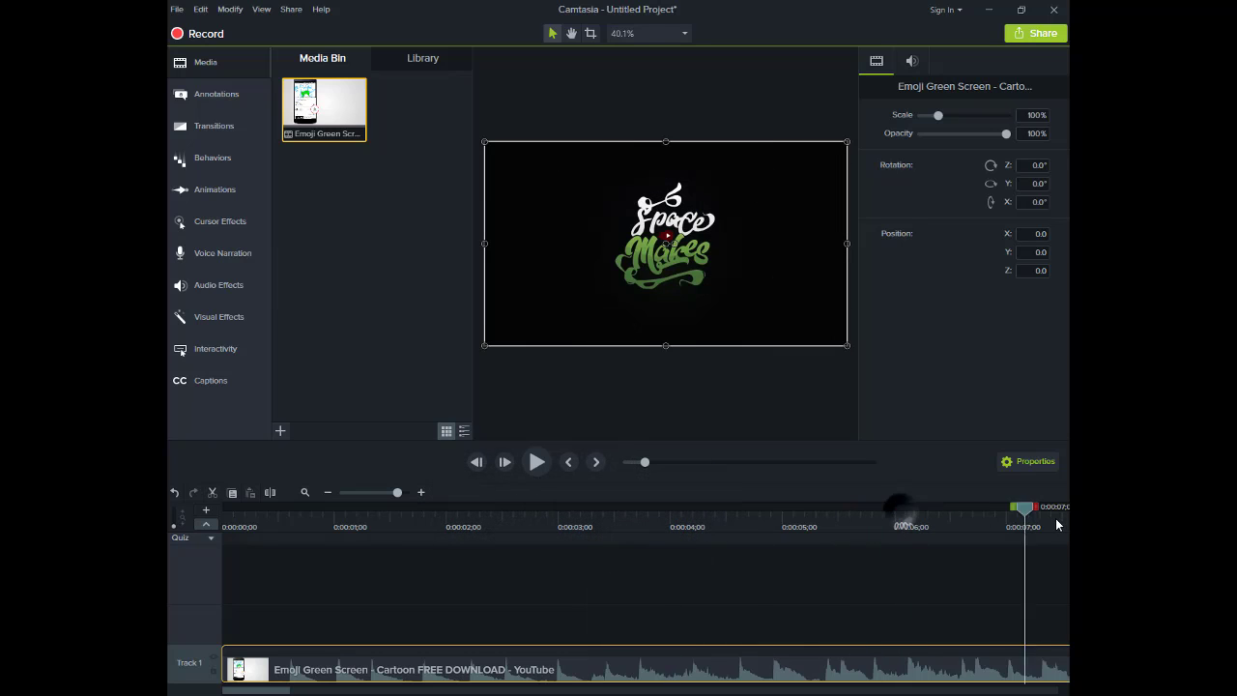
{"action": "left_click", "coordinate": [363, 690]}
{"action": "left_click_drag", "start_coordinate": [353, 690], "coordinate": [359, 690]}
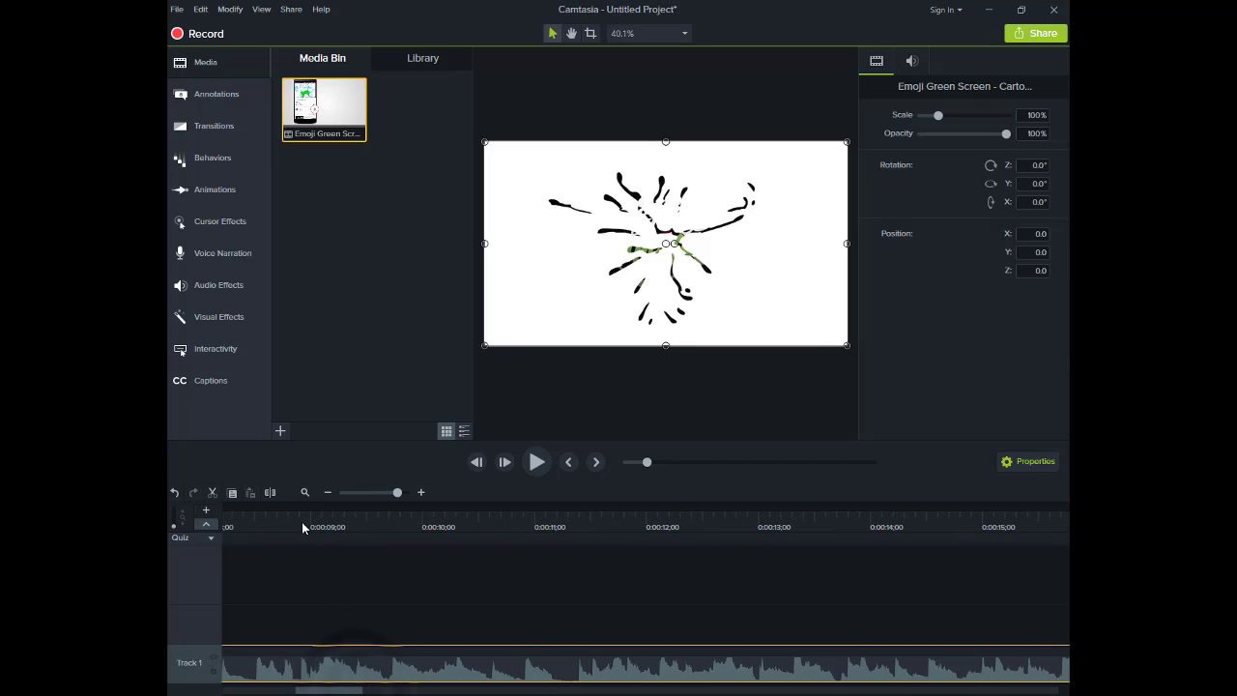
{"action": "left_click", "coordinate": [303, 518]}
{"action": "left_click_drag", "start_coordinate": [295, 512], "coordinate": [254, 513]}
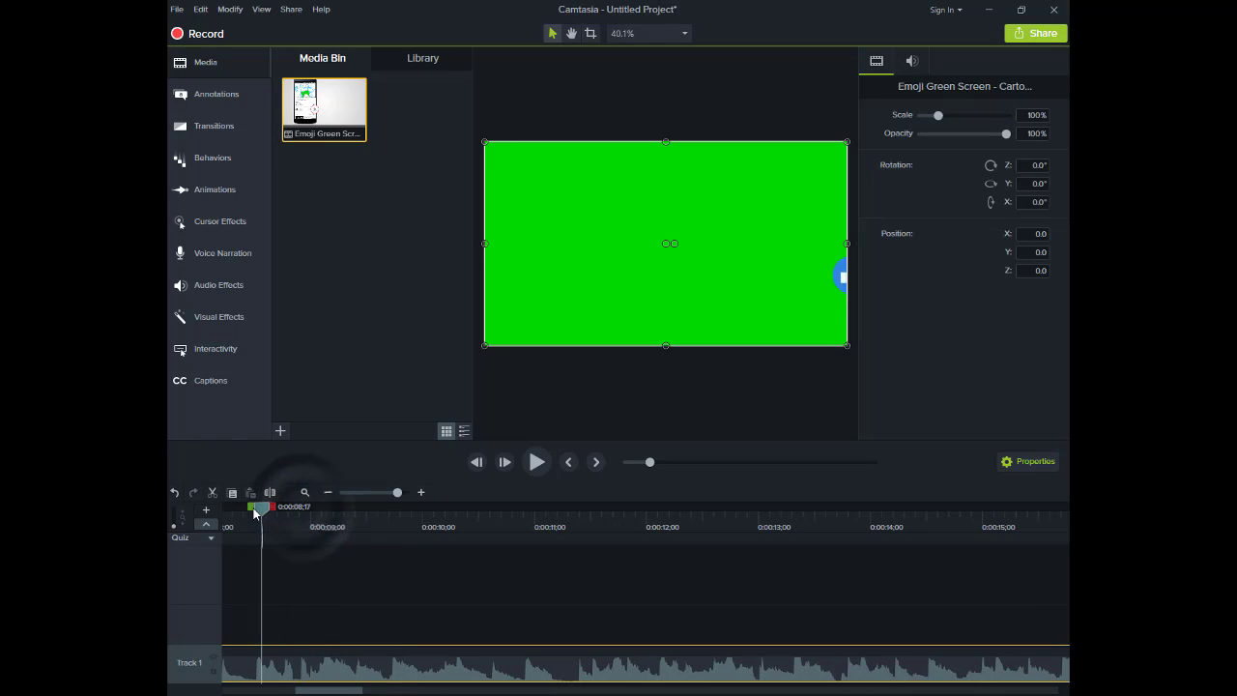
{"action": "left_click_drag", "start_coordinate": [168, 514], "coordinate": [409, 513]}
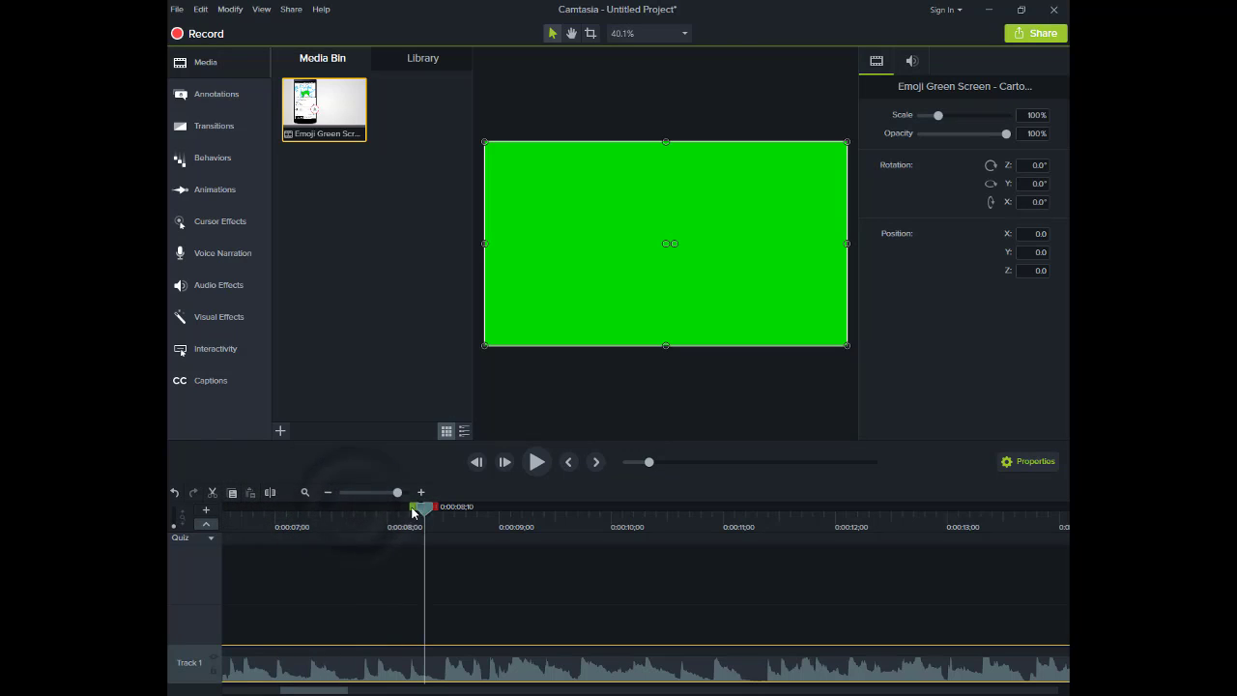
Step: Apply the Remove a Color visual effect to the emoji clip on Track 1
{"action": "left_click", "coordinate": [205, 190]}
{"action": "left_click", "coordinate": [207, 158]}
{"action": "left_click", "coordinate": [208, 190]}
{"action": "left_click", "coordinate": [218, 222]}
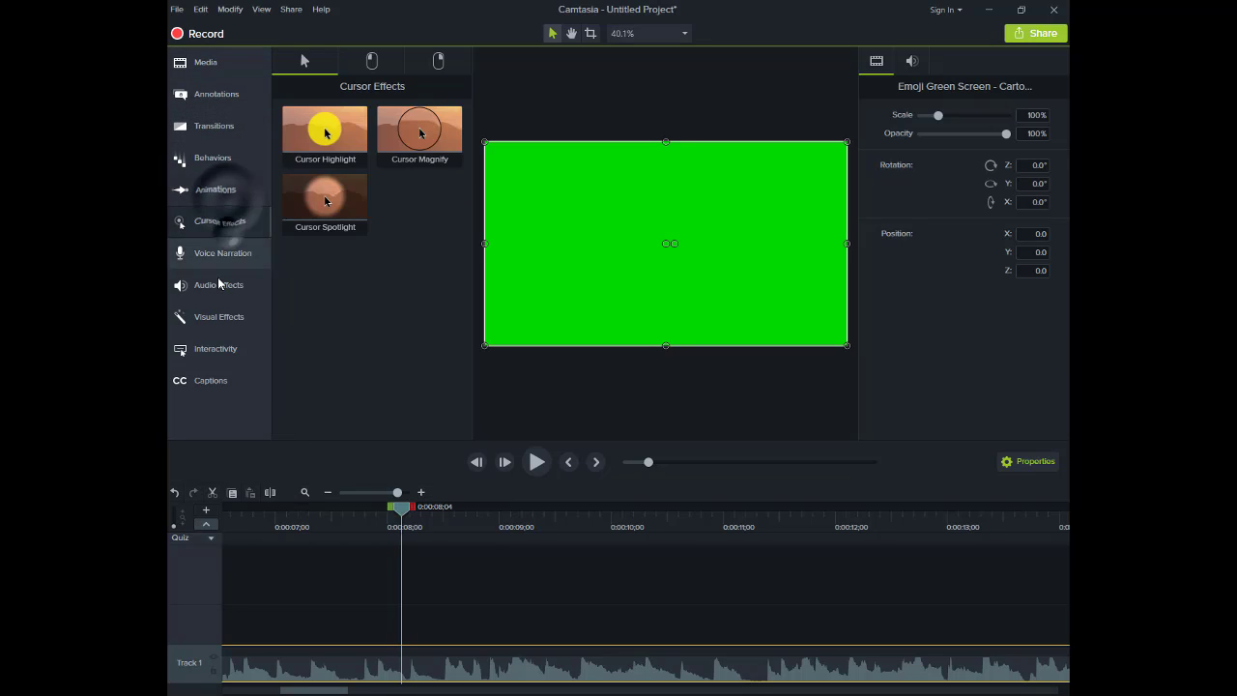
{"action": "left_click", "coordinate": [218, 285]}
{"action": "left_click", "coordinate": [215, 322]}
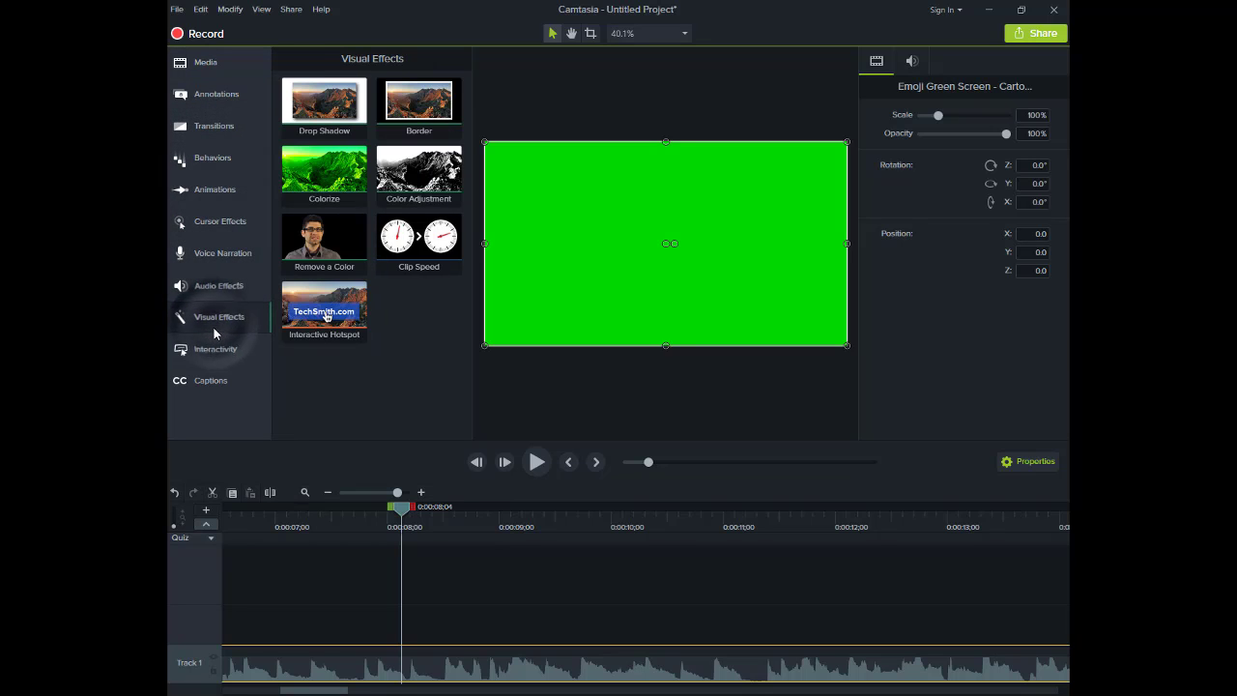
{"action": "left_click_drag", "start_coordinate": [343, 237], "coordinate": [429, 651]}
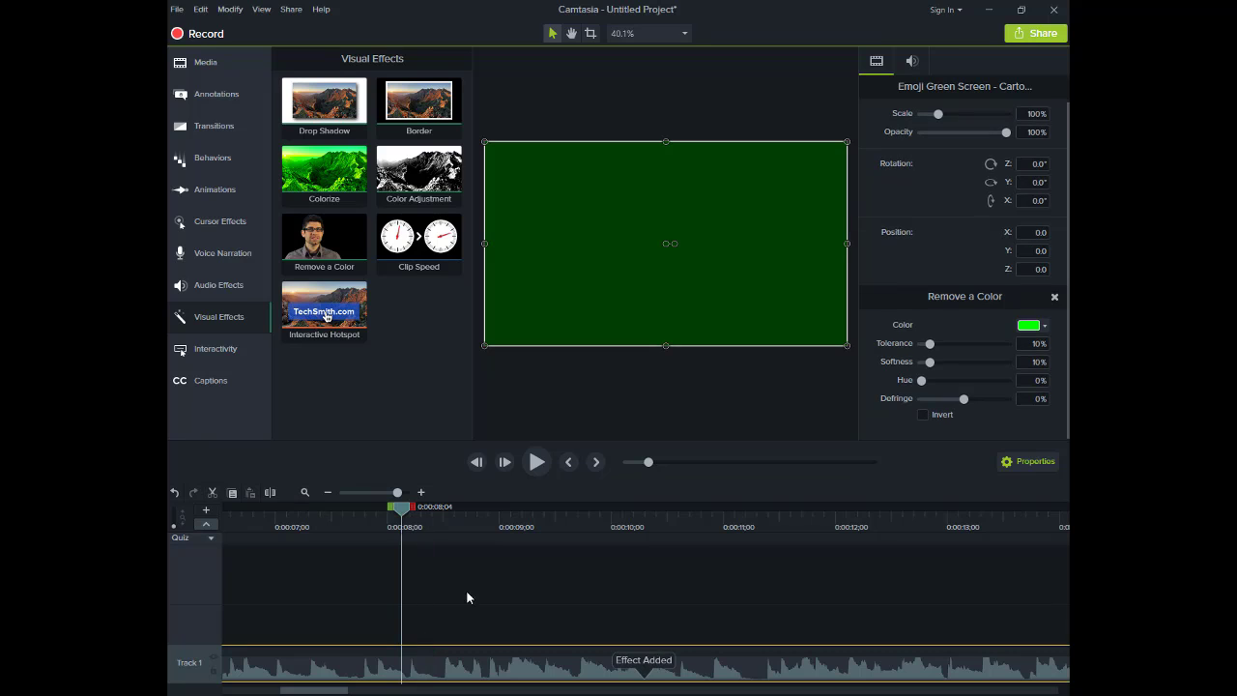
Step: Try to sample the Remove a Color effect's colour from the canvas with the eyedropper
{"action": "left_click", "coordinate": [1038, 330]}
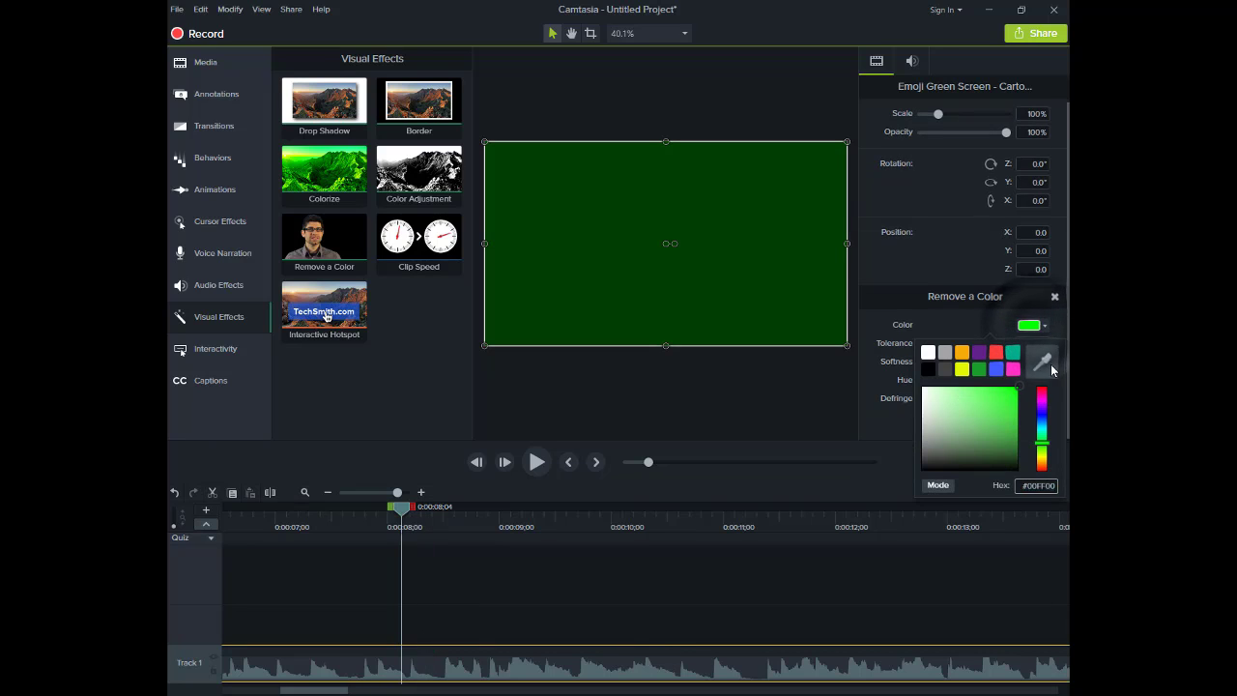
{"action": "left_click", "coordinate": [1049, 363]}
{"action": "left_click", "coordinate": [806, 219]}
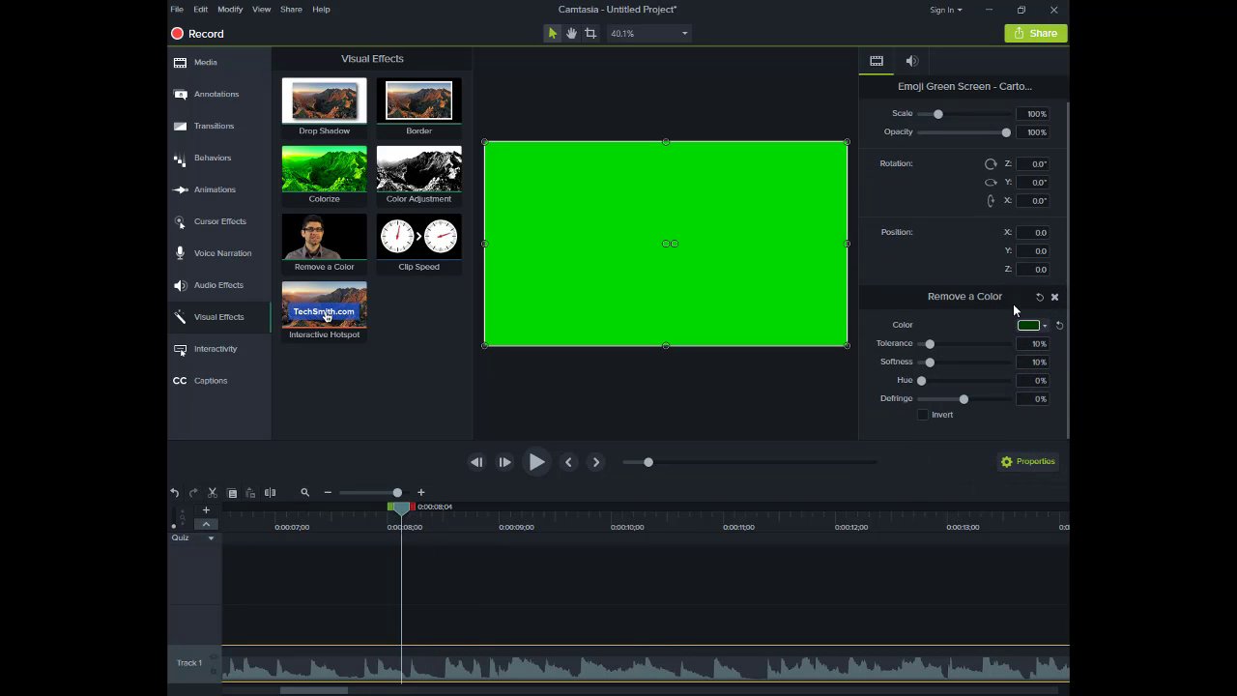
Step: Set the Remove a Color effect's colour to the clip's bright green background by sampling it with the eyedropper
{"action": "left_click", "coordinate": [1049, 328]}
{"action": "left_click", "coordinate": [1046, 362]}
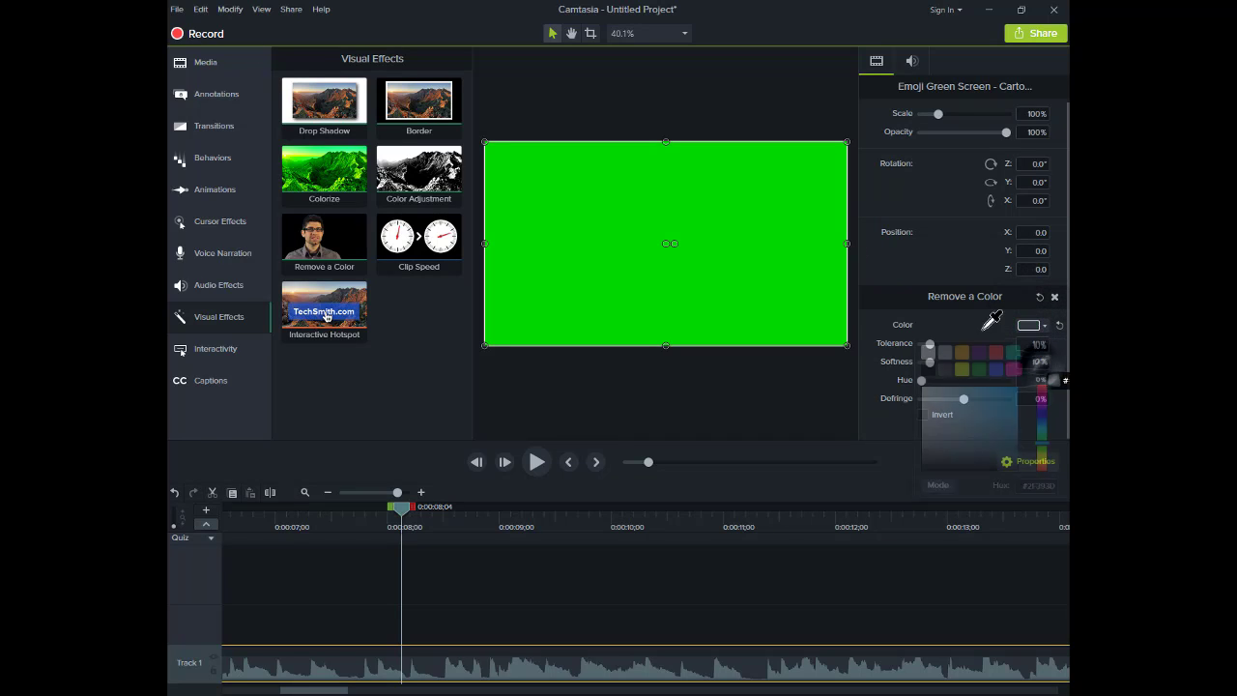
{"action": "left_click", "coordinate": [753, 201]}
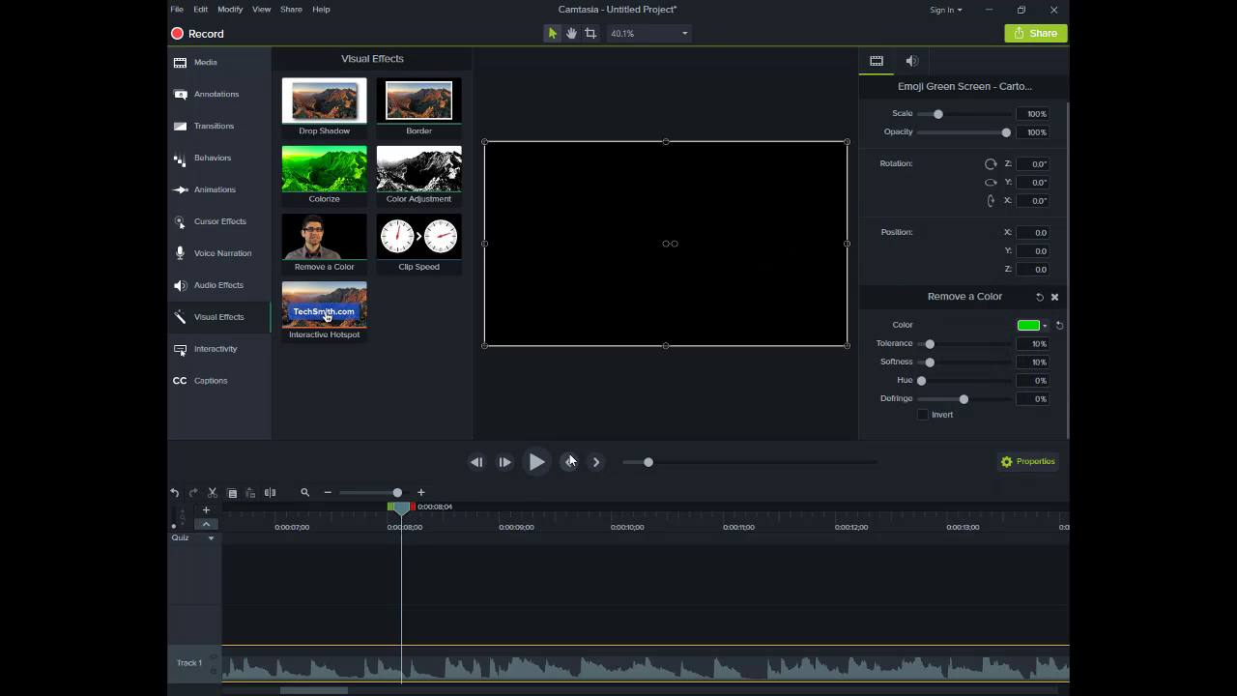
Step: Play back the emoji clip from about 8 to 20 seconds to check the background removal
{"action": "left_click", "coordinate": [537, 462]}
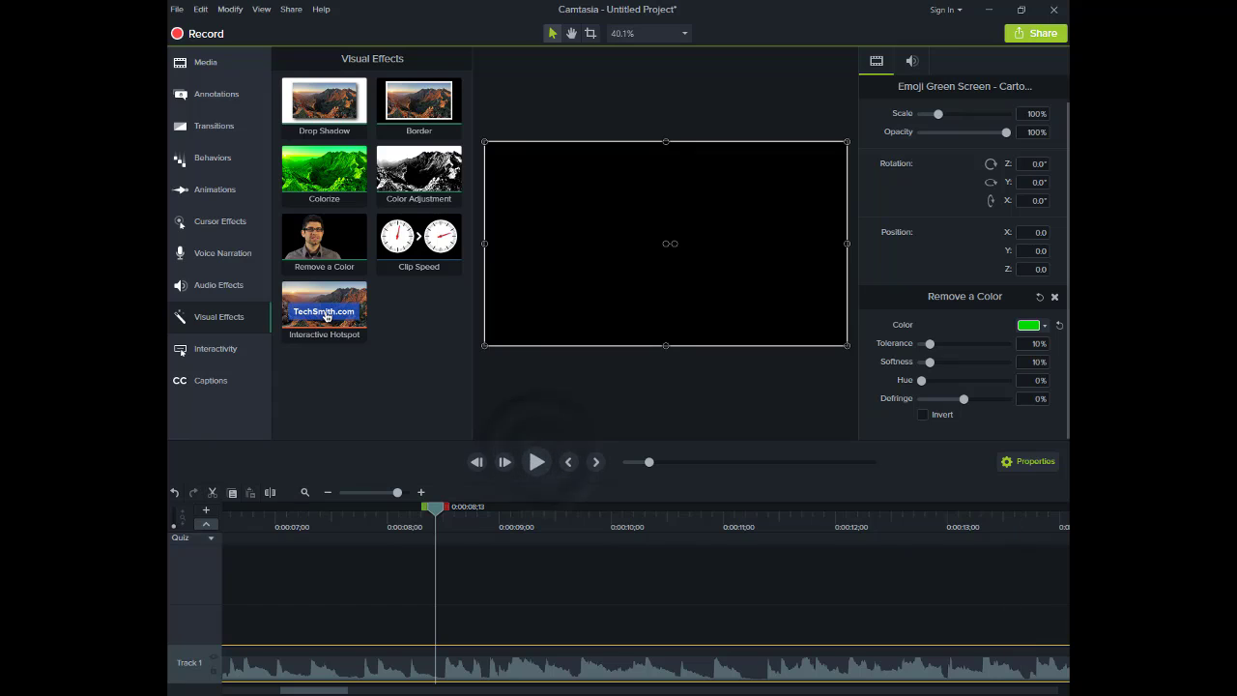
{"action": "left_click", "coordinate": [537, 462]}
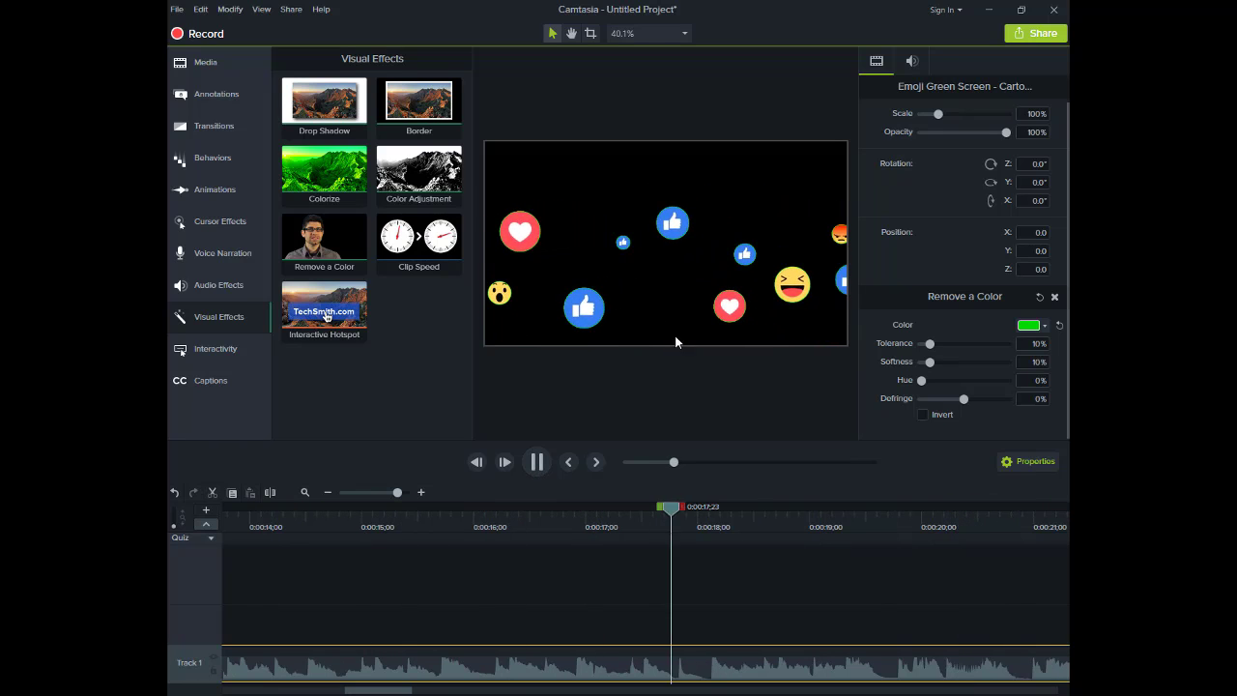
{"action": "left_click", "coordinate": [534, 463]}
Step: Import the Bicep Workout At Home video into the media bin from AI > Font-Folder > Learn Photoshop Video on drive D
{"action": "left_click", "coordinate": [208, 63]}
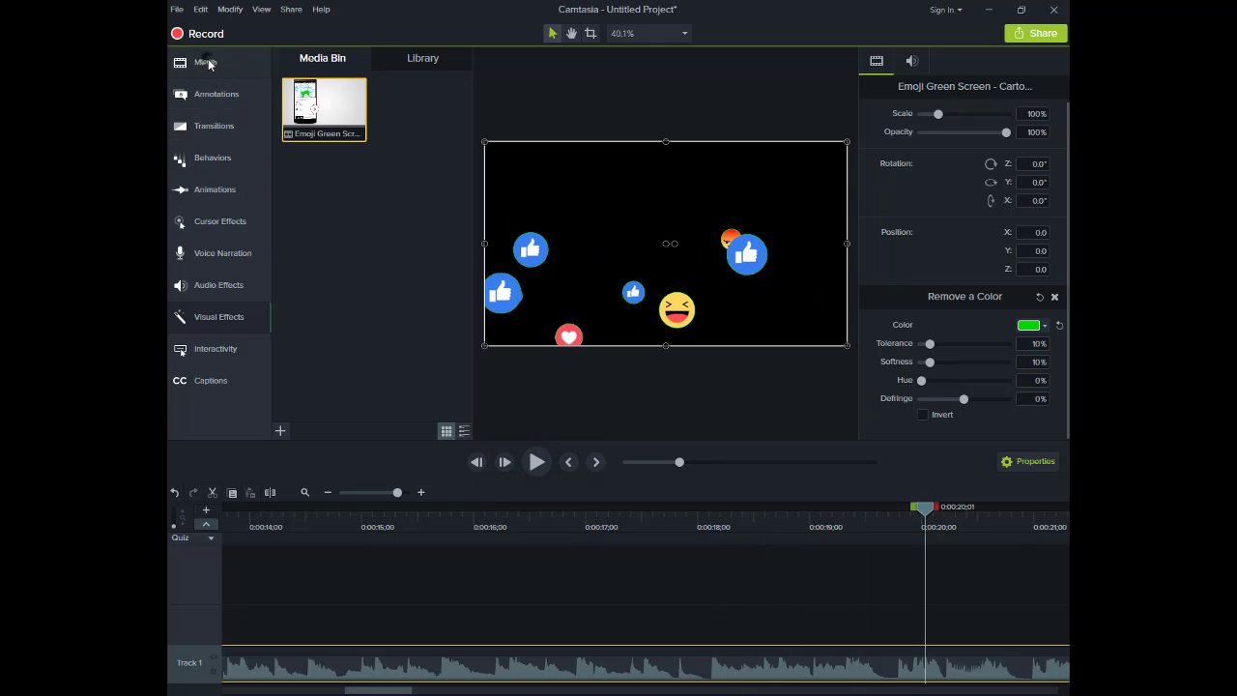
{"action": "right_click", "coordinate": [377, 263]}
{"action": "left_click", "coordinate": [416, 272]}
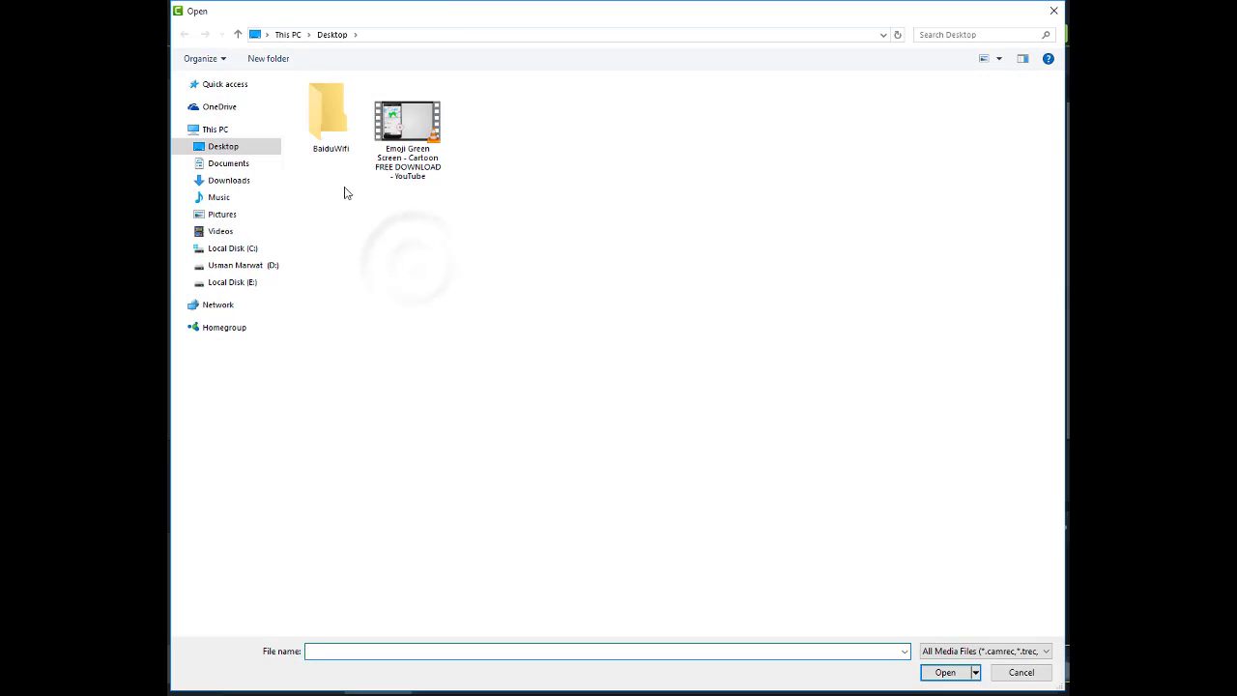
{"action": "left_click", "coordinate": [227, 266]}
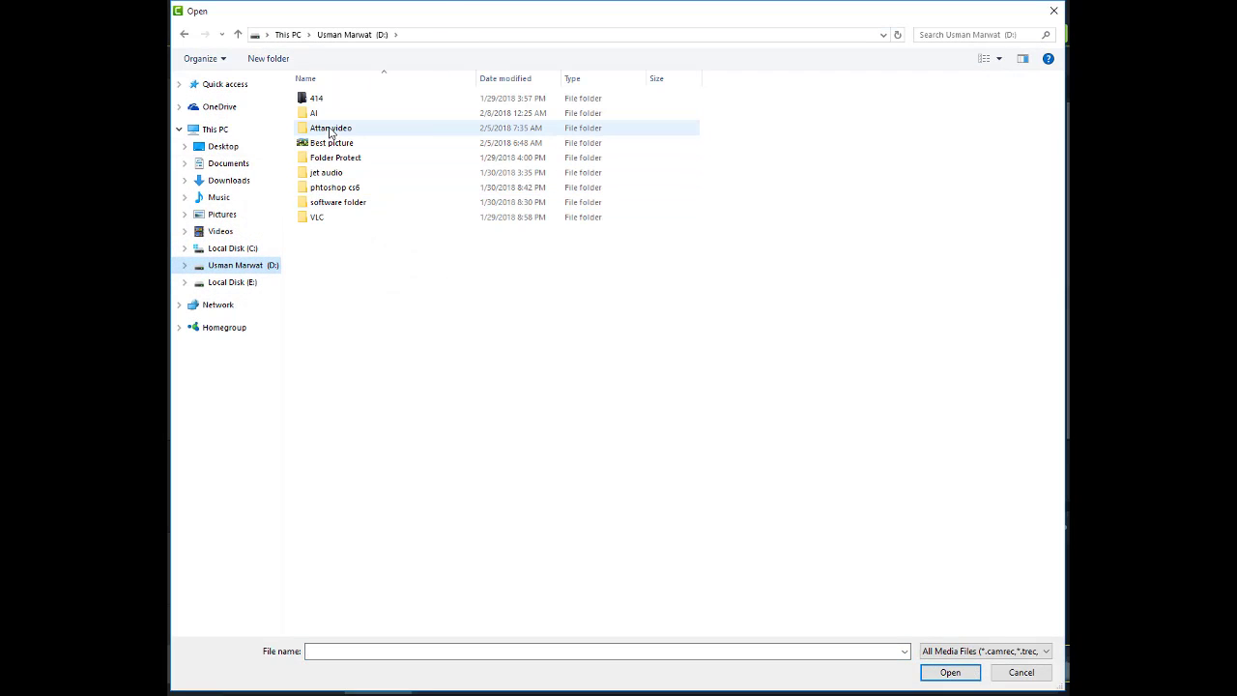
{"action": "double_click", "coordinate": [325, 113]}
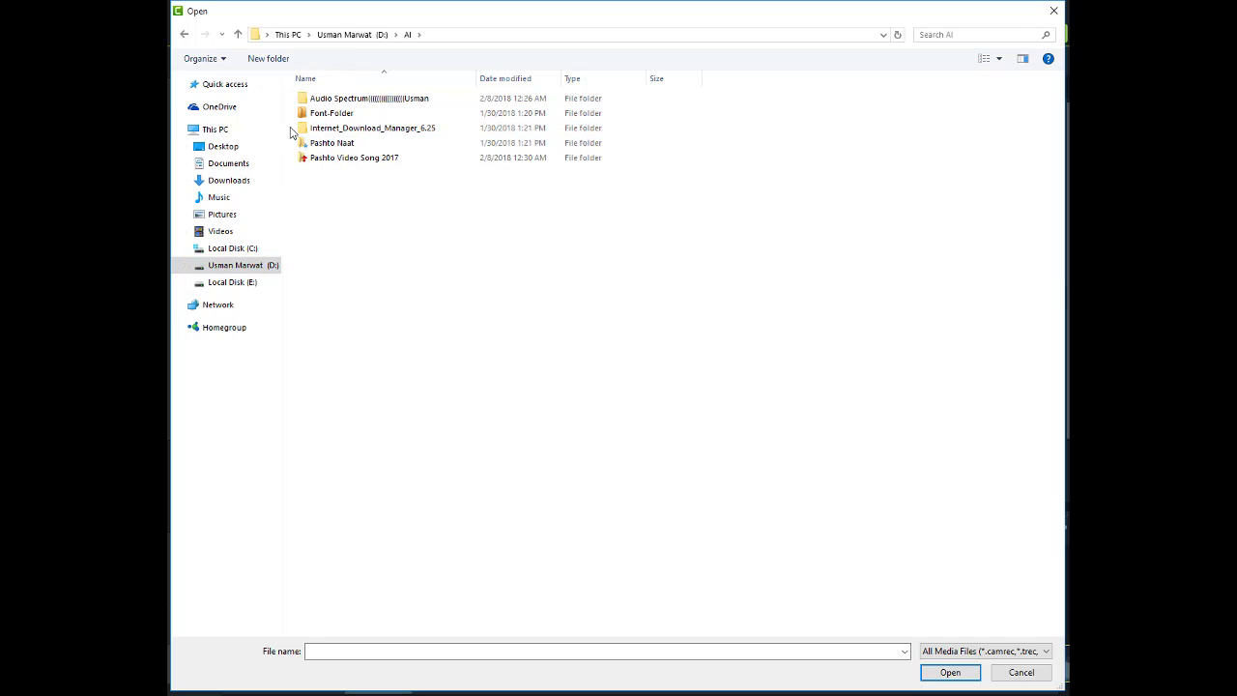
{"action": "double_click", "coordinate": [328, 115]}
{"action": "double_click", "coordinate": [329, 102]}
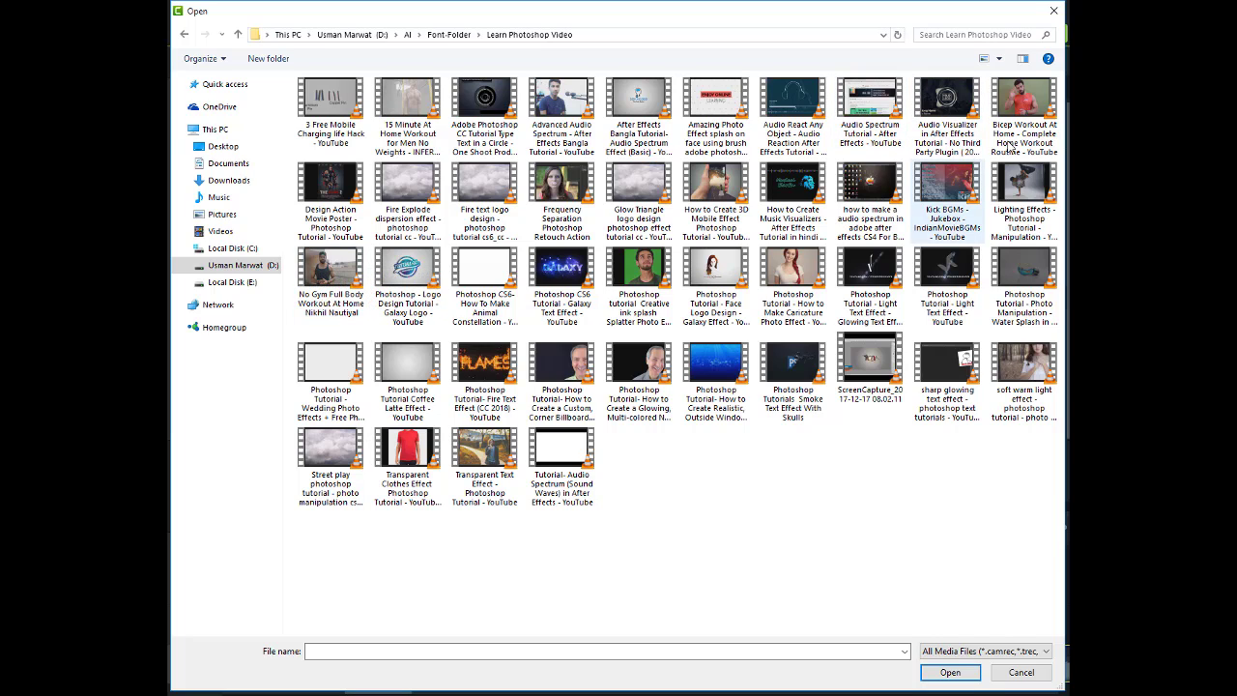
{"action": "left_click", "coordinate": [1023, 102]}
{"action": "left_click", "coordinate": [951, 673]}
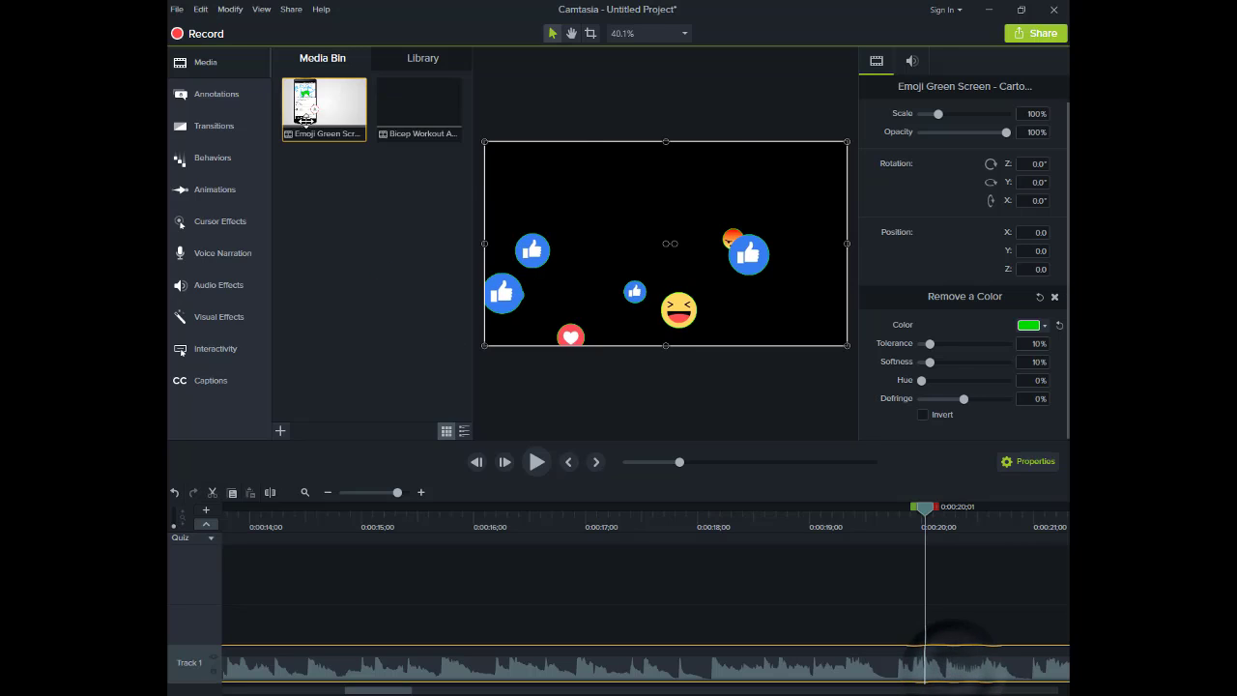
Step: Place the Bicep Workout video on Track 2 from about 15 seconds and move the emoji clip above it to Track 3
{"action": "left_click_drag", "start_coordinate": [419, 109], "coordinate": [399, 655]}
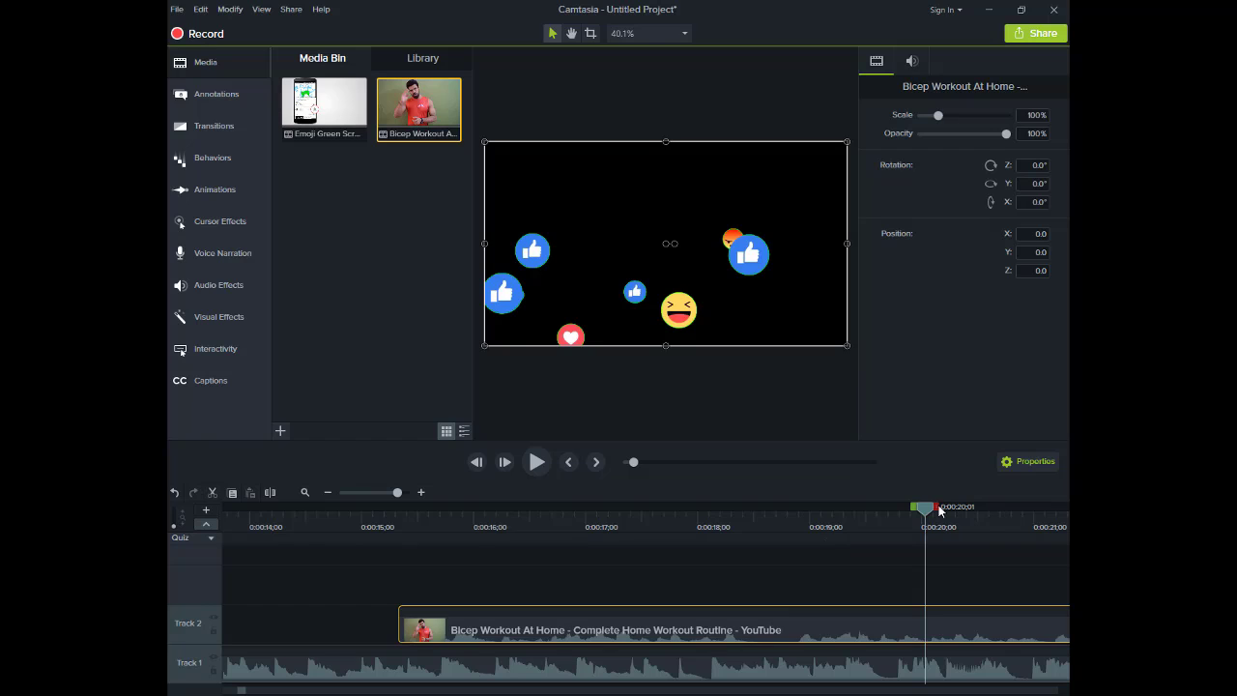
{"action": "left_click_drag", "start_coordinate": [921, 504], "coordinate": [391, 537]}
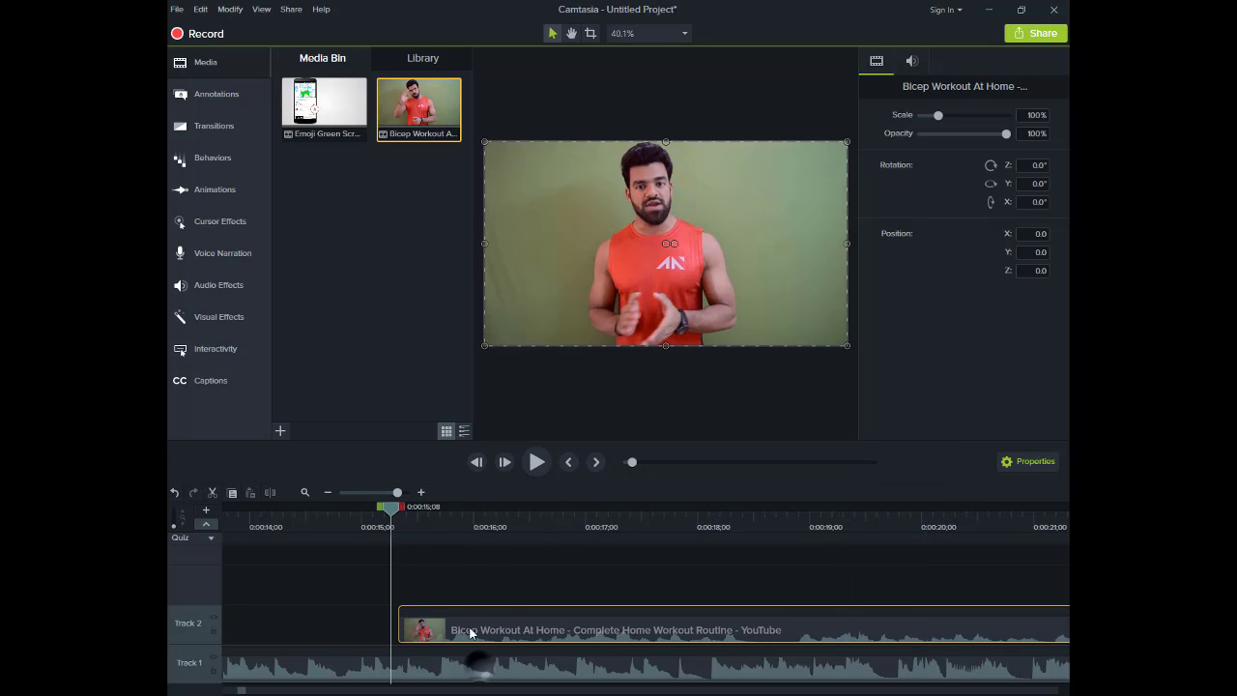
{"action": "left_click_drag", "start_coordinate": [470, 633], "coordinate": [464, 590]}
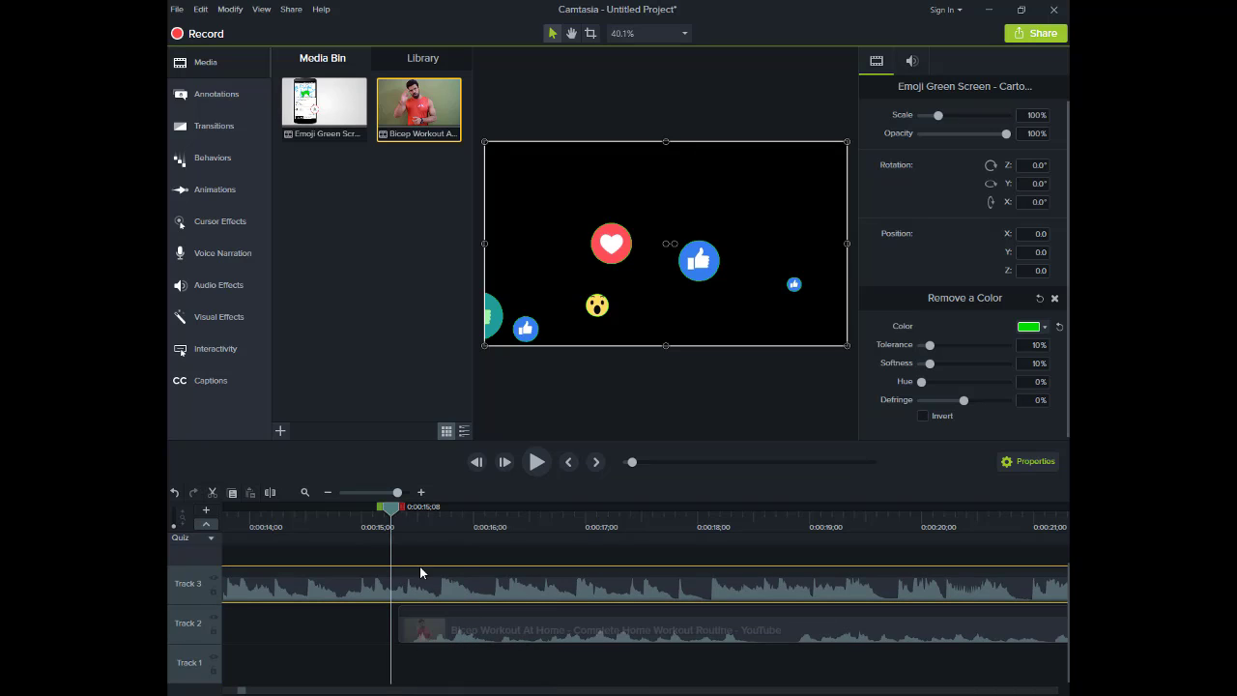
{"action": "left_click_drag", "start_coordinate": [394, 513], "coordinate": [473, 509]}
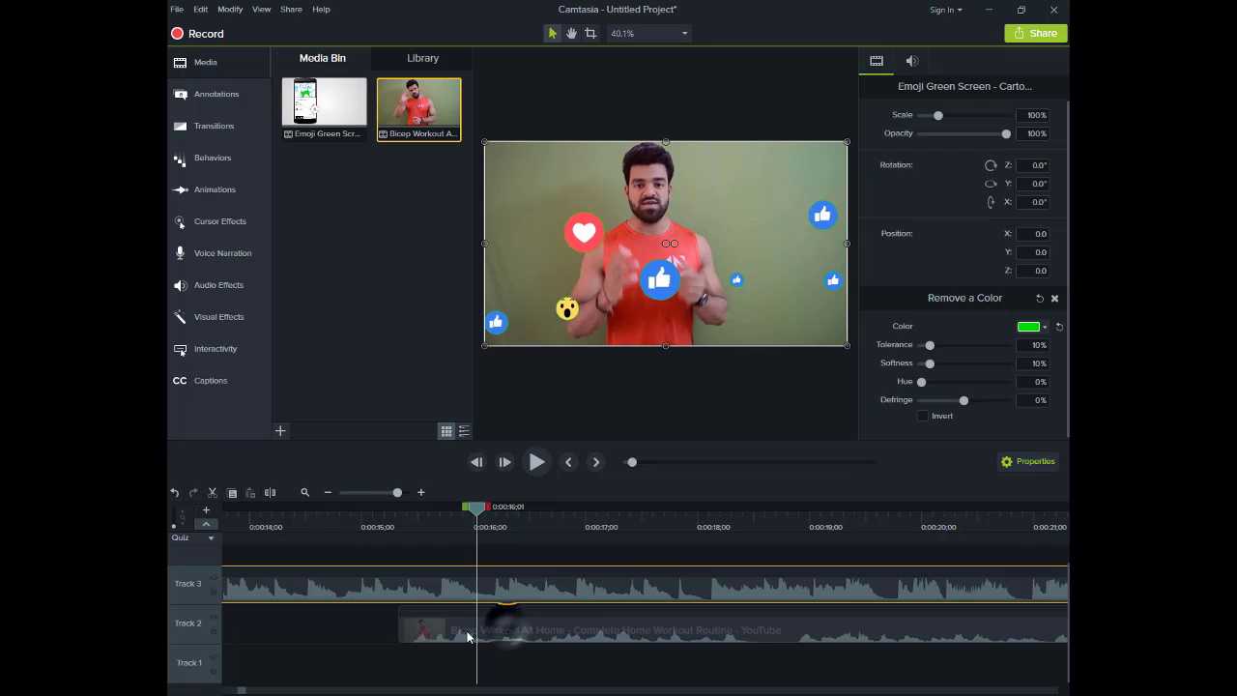
Step: Move the Bicep Workout clip on Track 2 to the start of the timeline and check the frame at 0:00:01;14
{"action": "left_click_drag", "start_coordinate": [481, 633], "coordinate": [168, 626]}
{"action": "left_click_drag", "start_coordinate": [236, 691], "coordinate": [215, 687]}
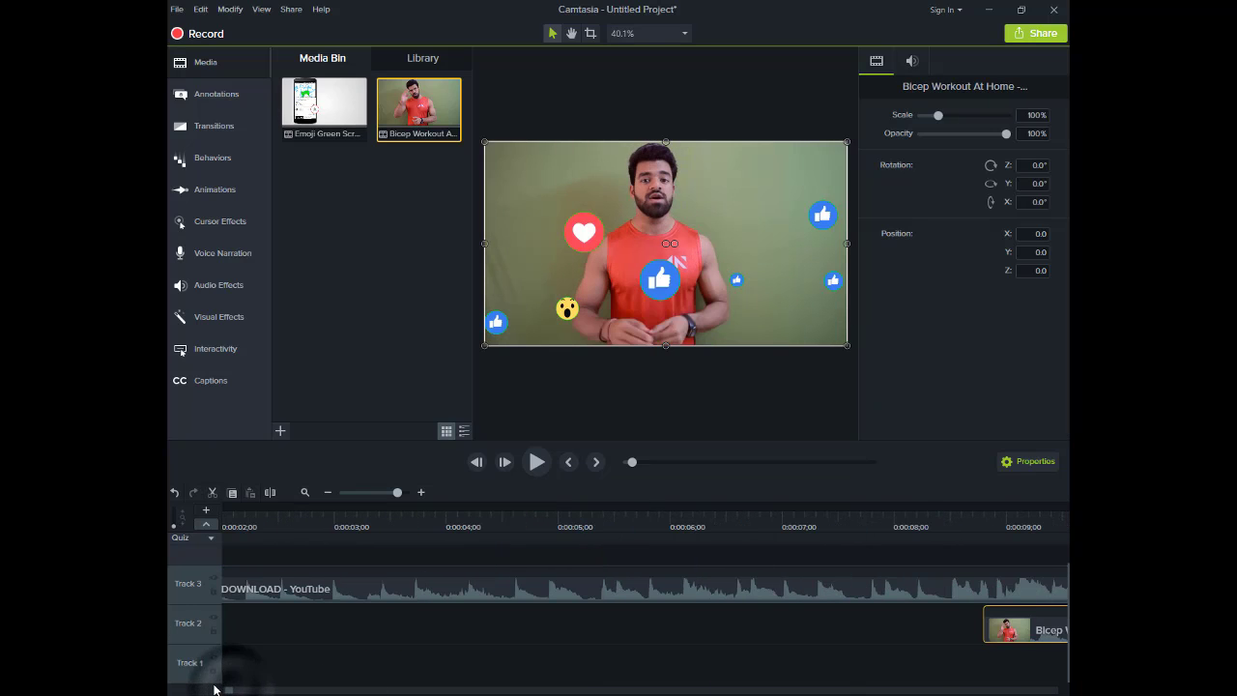
{"action": "left_click_drag", "start_coordinate": [313, 625], "coordinate": [193, 608]}
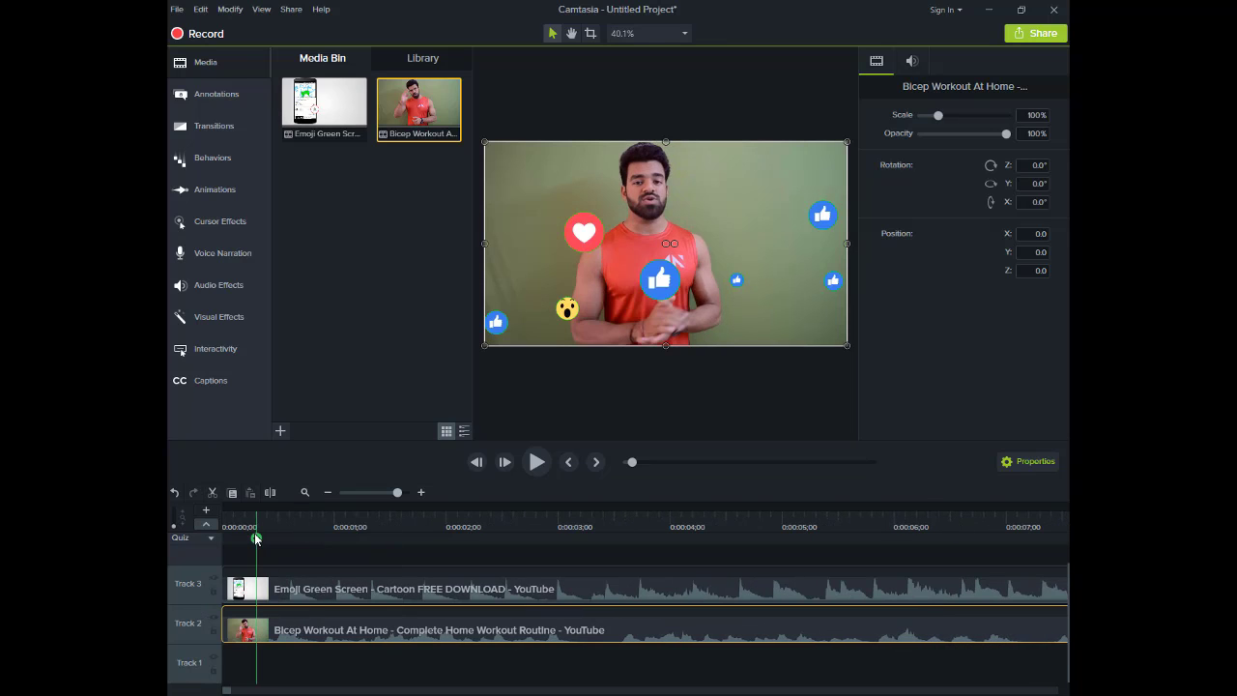
{"action": "left_click", "coordinate": [256, 538]}
{"action": "left_click_drag", "start_coordinate": [257, 503], "coordinate": [272, 504]}
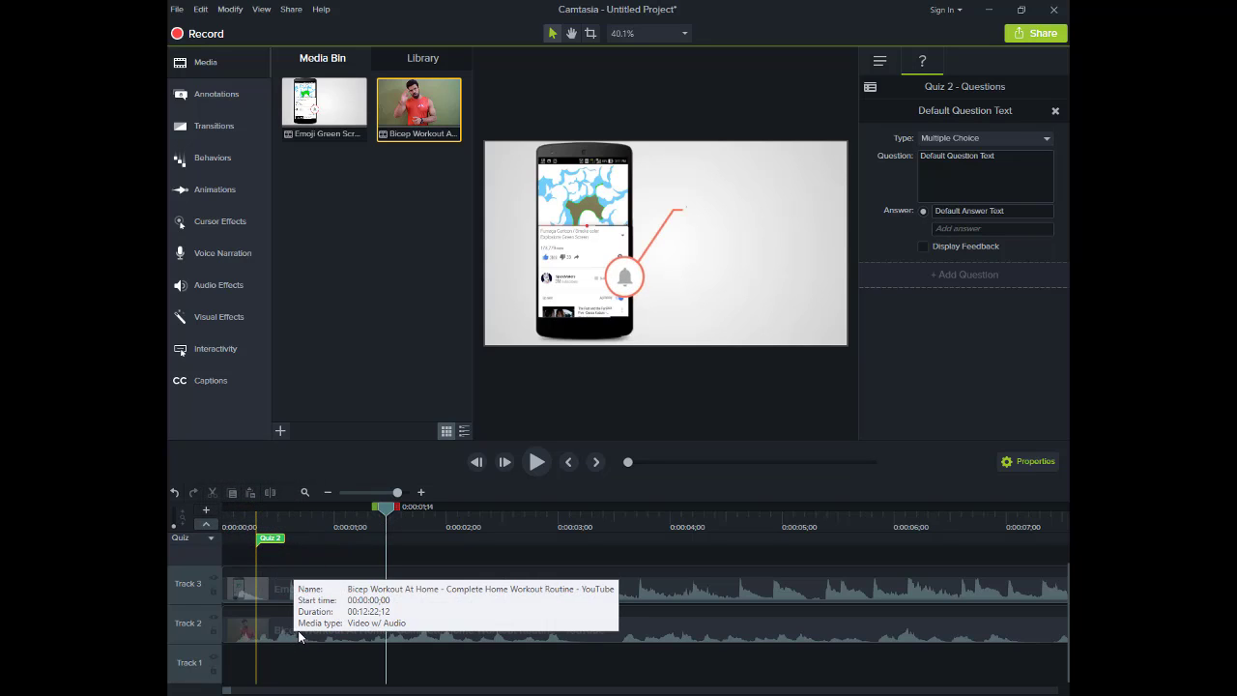
Step: Move the Bicep Workout clip along Track 2 so it starts at about 7 seconds
{"action": "left_click_drag", "start_coordinate": [367, 631], "coordinate": [778, 598]}
{"action": "left_click_drag", "start_coordinate": [946, 602], "coordinate": [958, 601]}
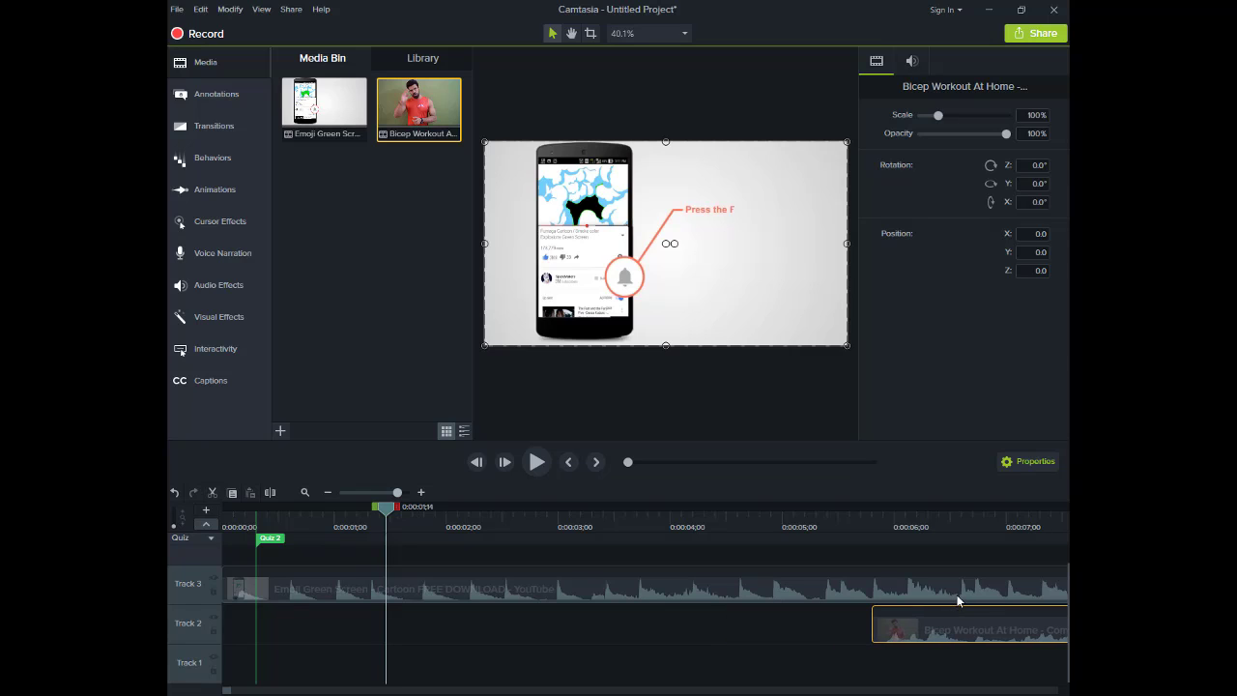
{"action": "left_click_drag", "start_coordinate": [1040, 591], "coordinate": [1025, 580]}
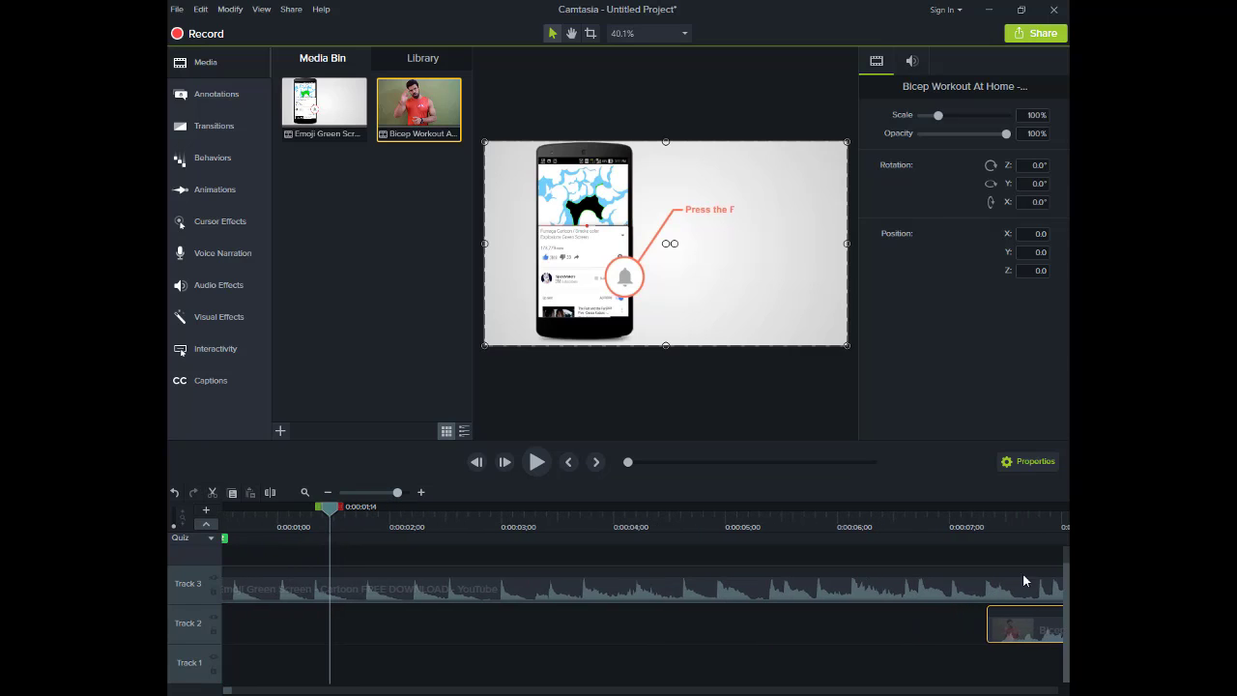
Step: Play back the combined emoji and workout clips from about 7 to 11 seconds
{"action": "left_click", "coordinate": [947, 518]}
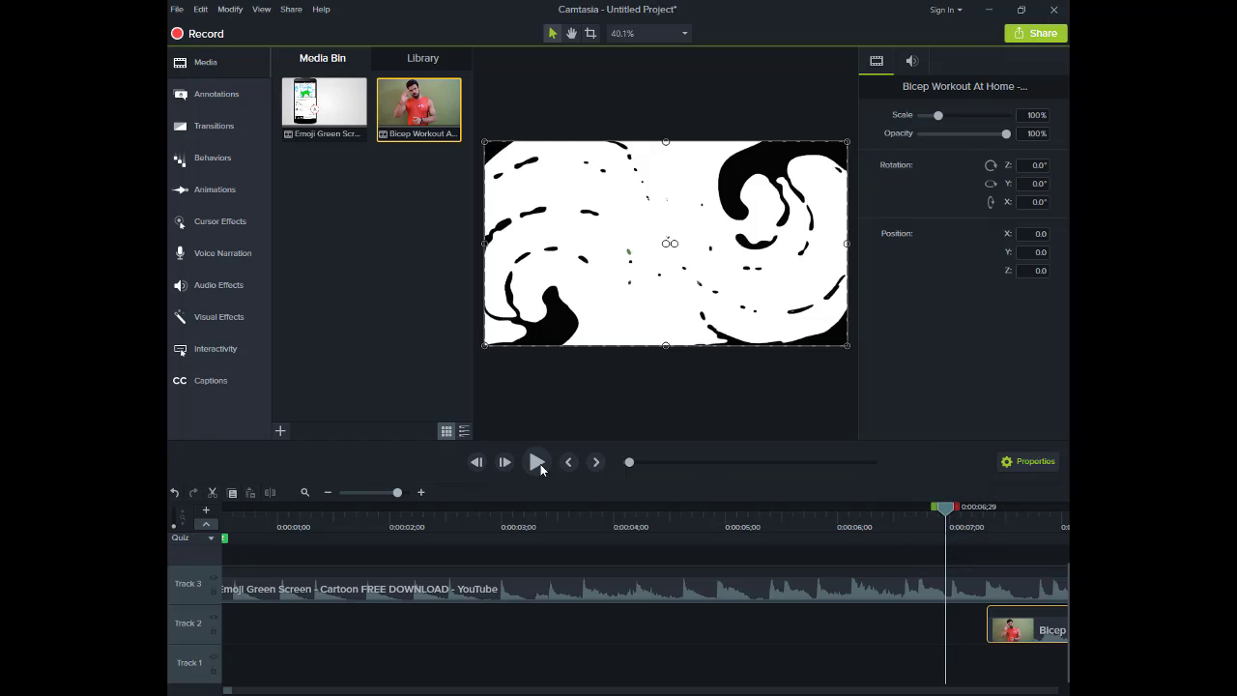
{"action": "left_click", "coordinate": [537, 463]}
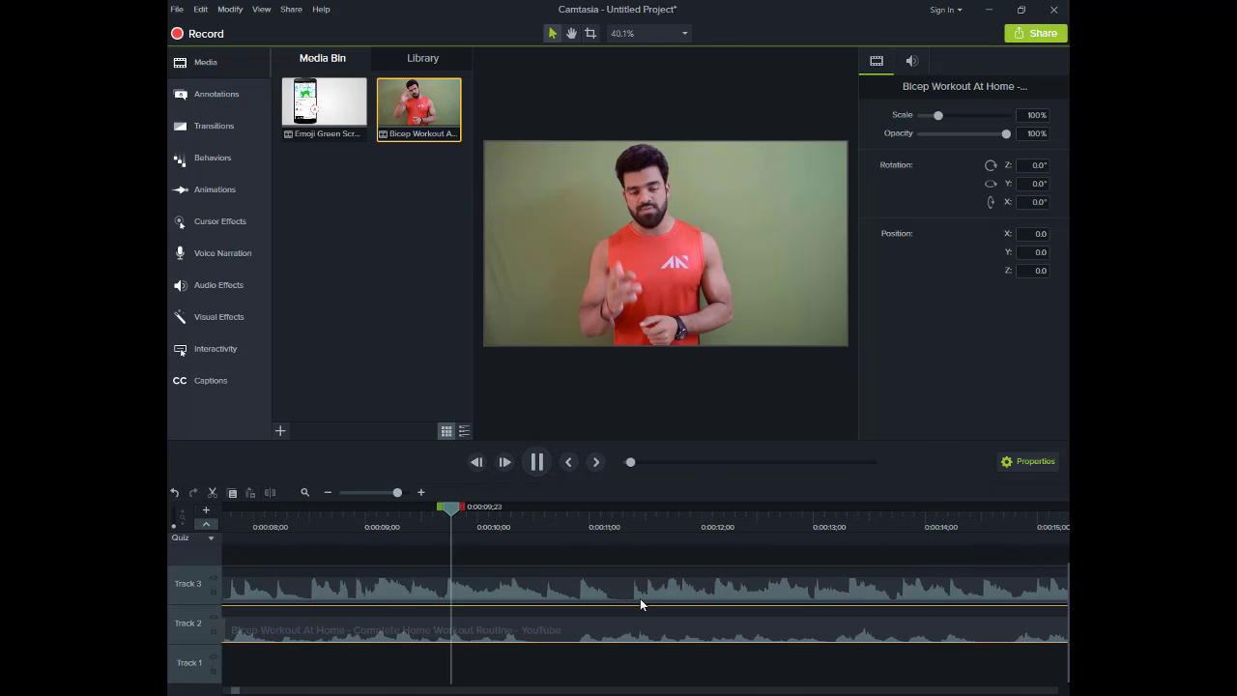
{"action": "left_click", "coordinate": [577, 574]}
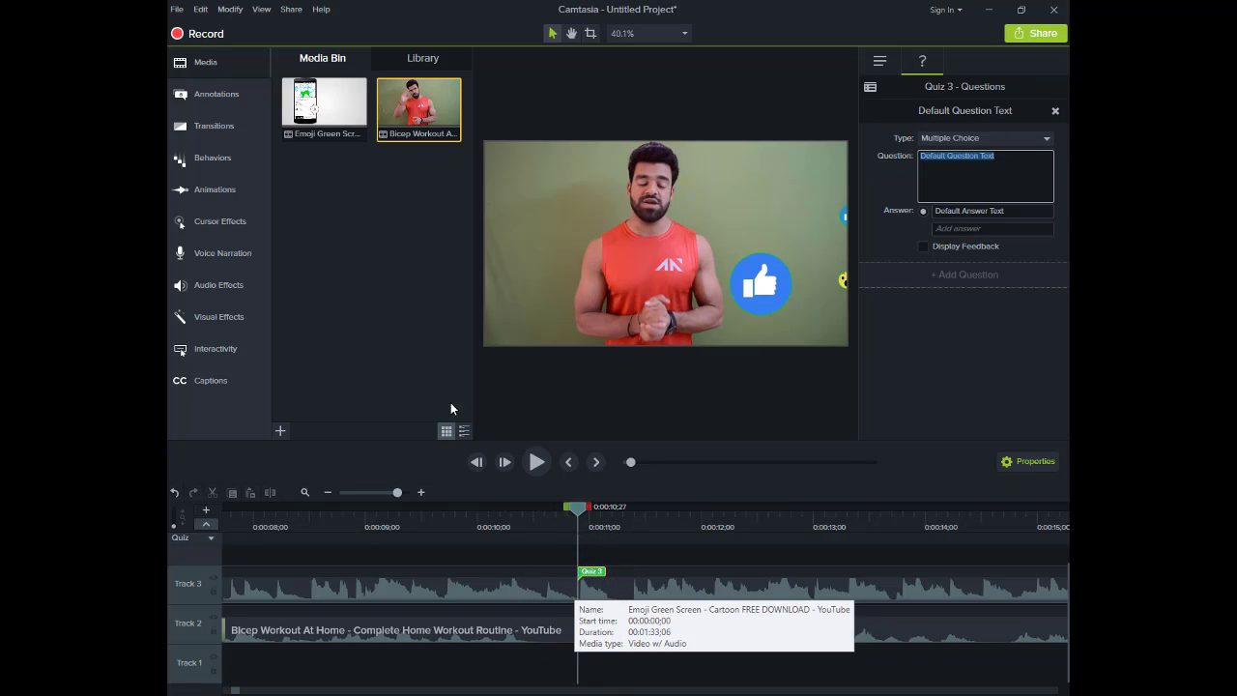
{"action": "left_click", "coordinate": [193, 297]}
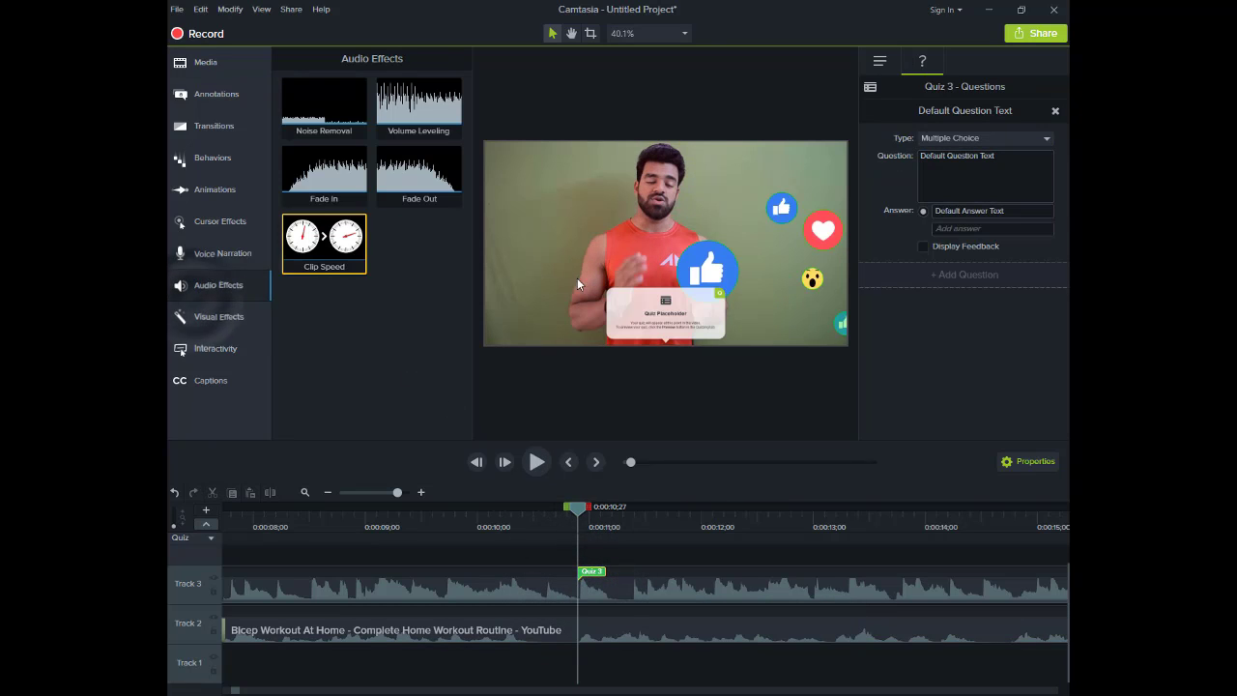
{"action": "left_click", "coordinate": [891, 68]}
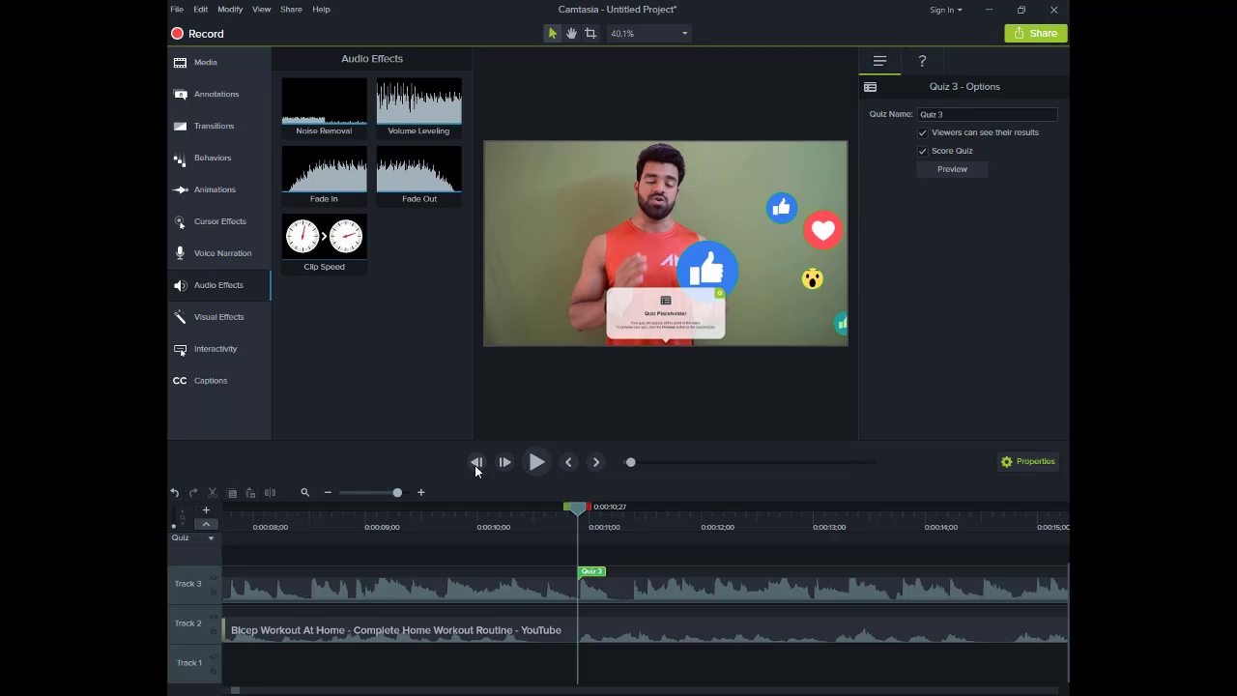
Step: Play back the combined video from about 11 to 33 seconds, hiding the properties to enlarge the canvas
{"action": "left_click", "coordinate": [537, 463]}
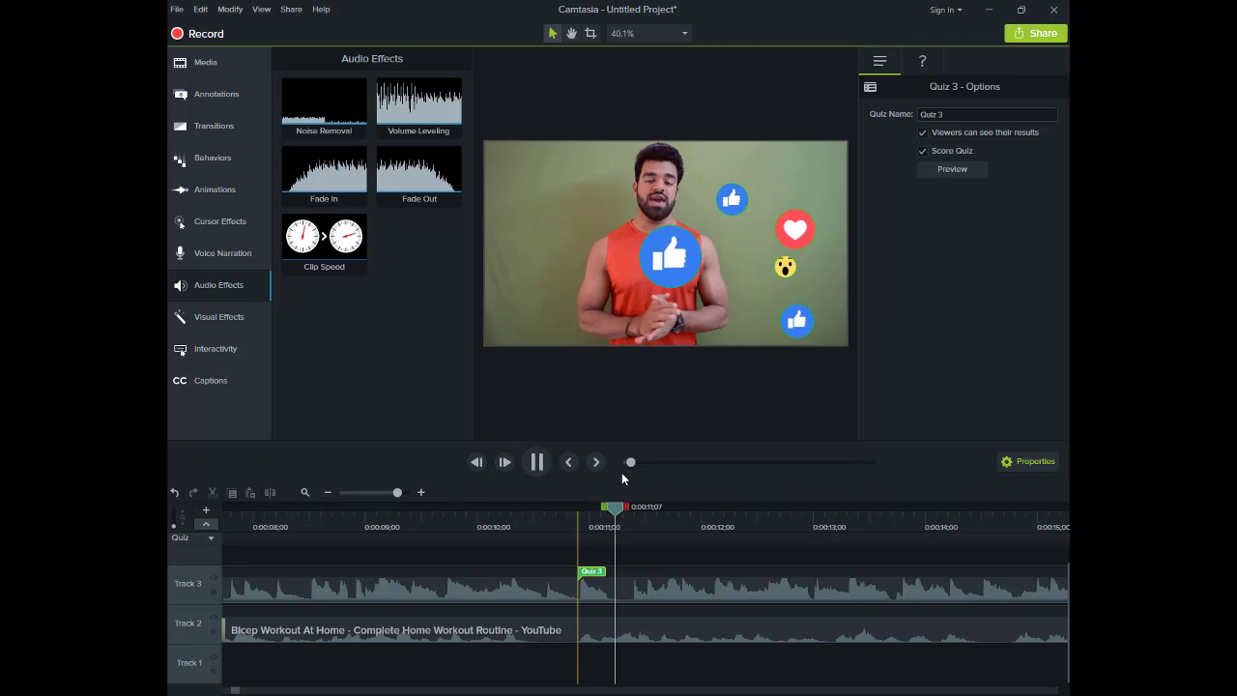
{"action": "left_click", "coordinate": [577, 530]}
{"action": "left_click", "coordinate": [537, 462]}
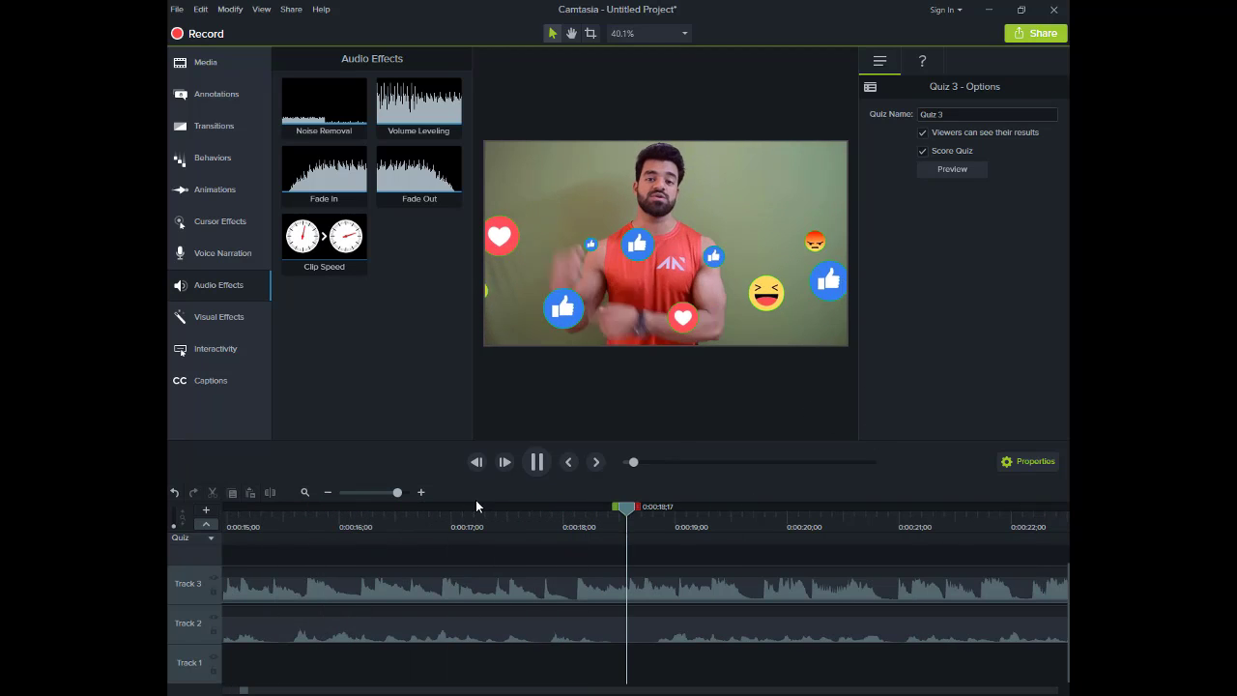
{"action": "left_click", "coordinate": [1016, 461]}
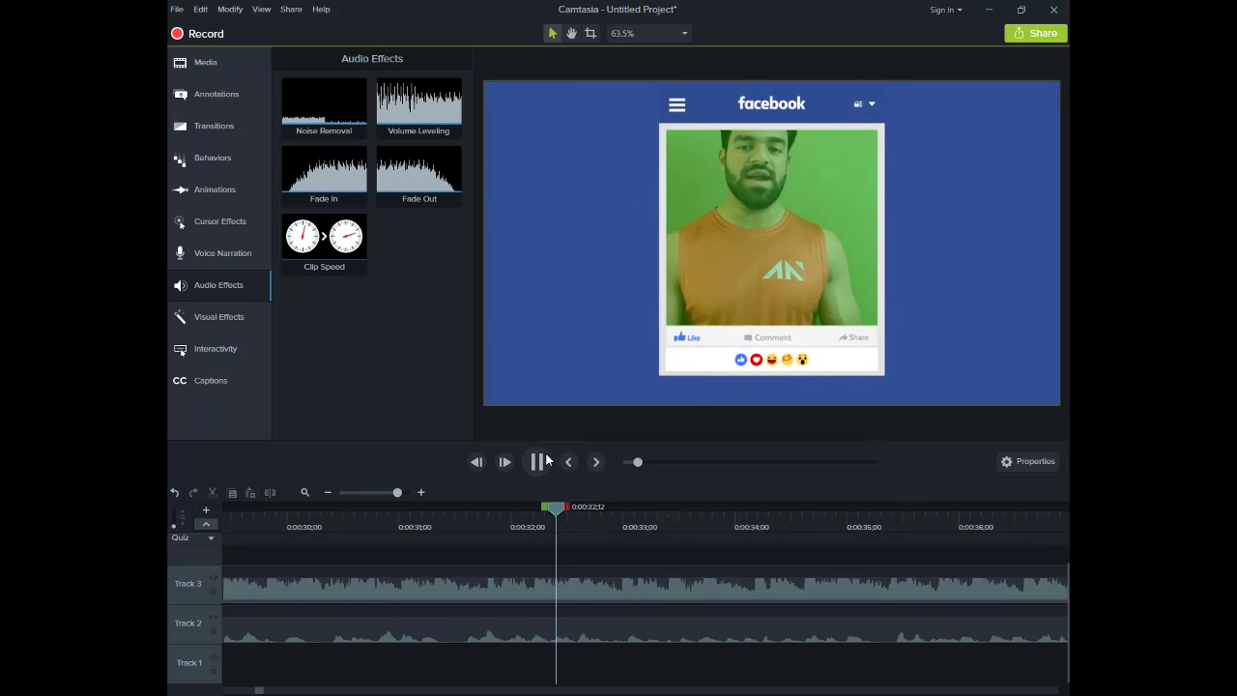
{"action": "key", "text": "space"}
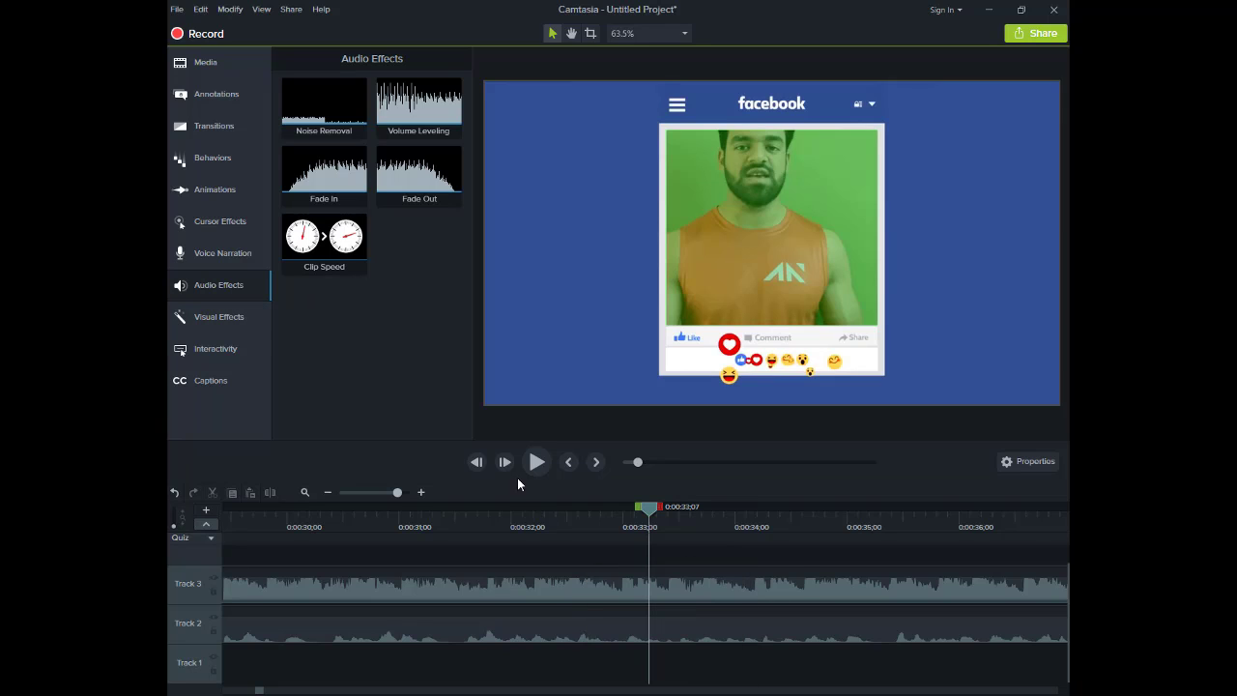
Step: Switch to the Notepad note and add the closing line "Thank you" below the last sentence, separated by a blank line
{"action": "mouse_move", "coordinate": [668, 695]}
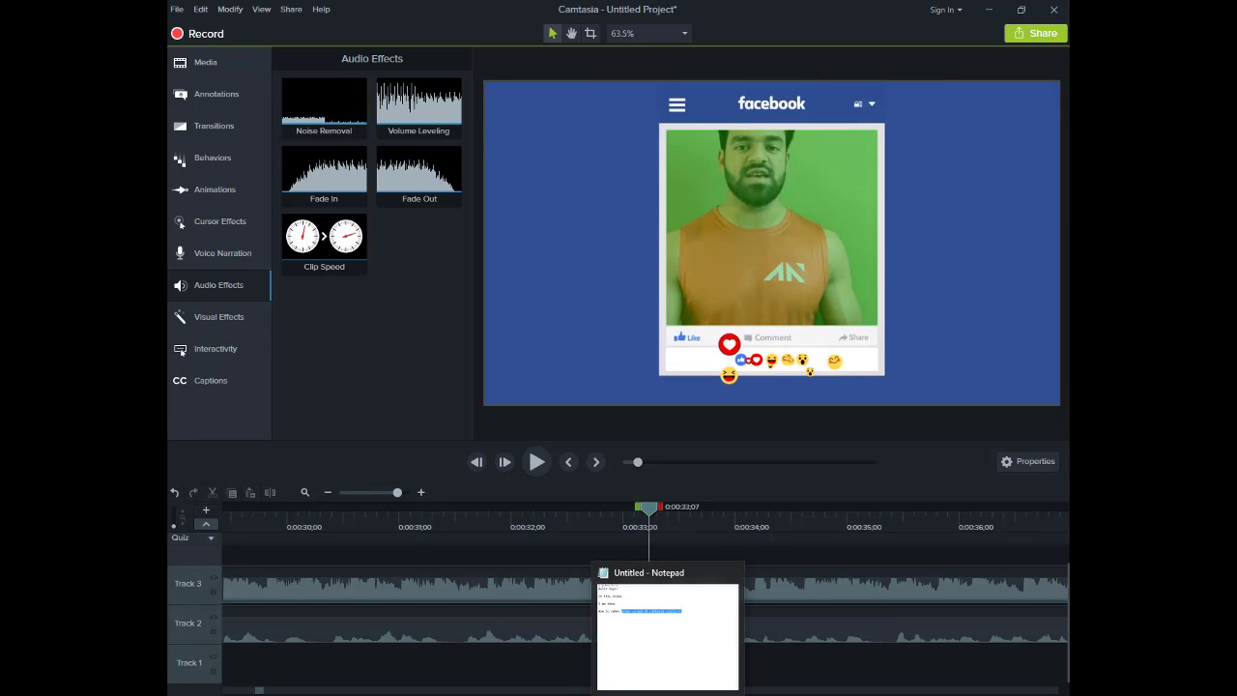
{"action": "left_click", "coordinate": [667, 694]}
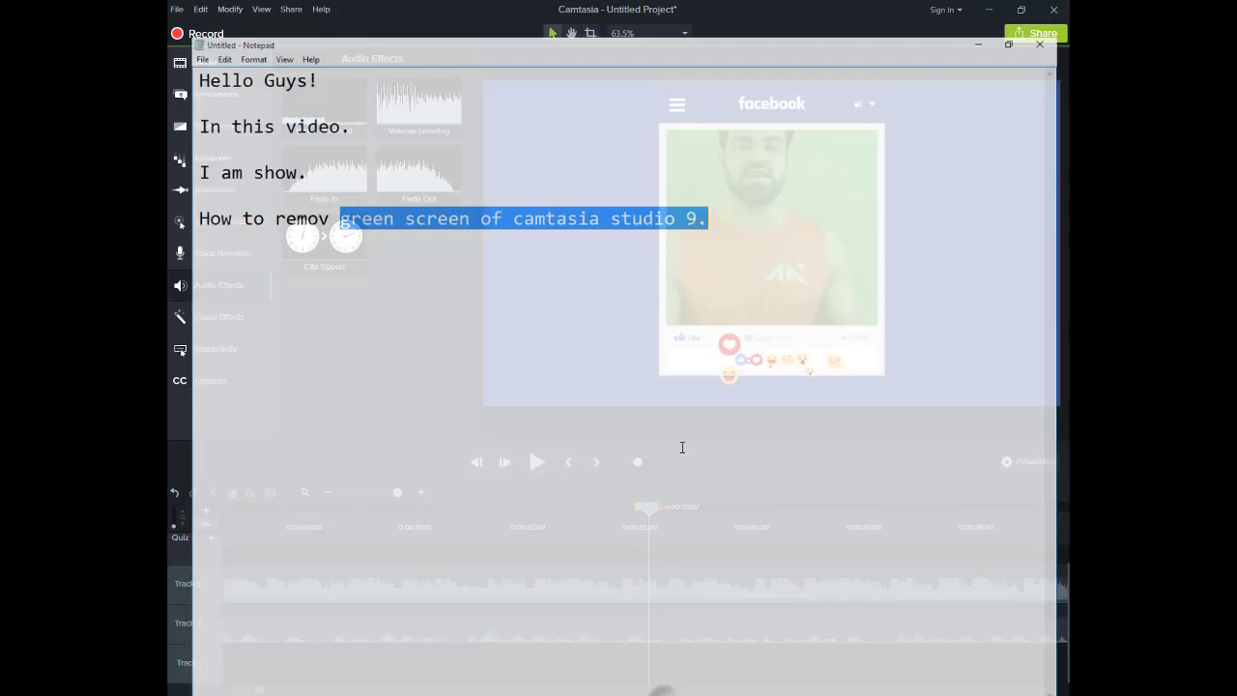
{"action": "left_click", "coordinate": [724, 199]}
{"action": "key", "text": "Return"}
{"action": "key", "text": "Return"}
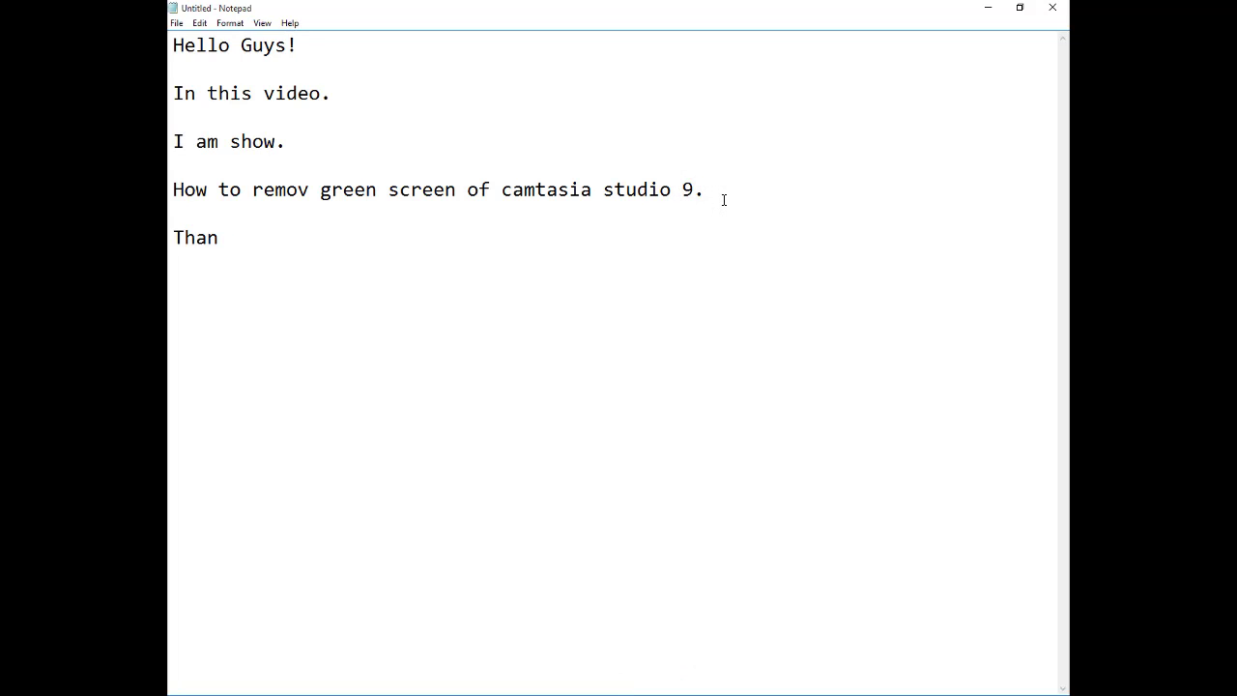
{"action": "type", "text": "Thank youy"}
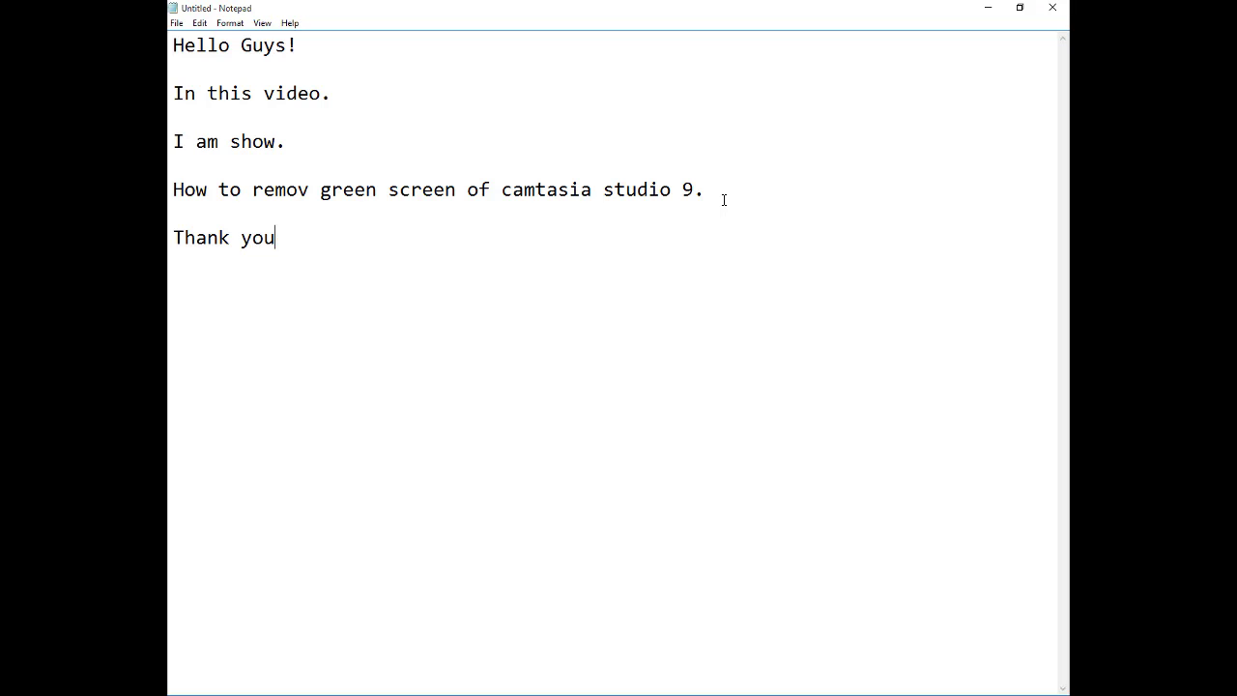